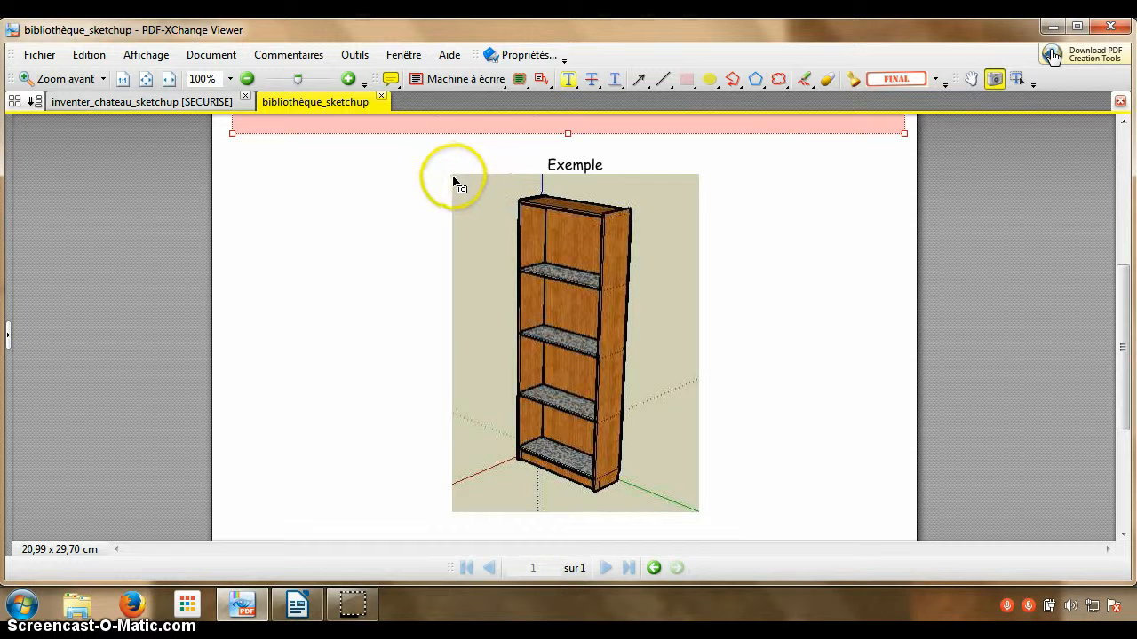
Step: Drag a snapshot rectangle around the bookshelf image under 'Exemple' to copy it
{"action": "left_click_drag", "start_coordinate": [452, 174], "coordinate": [699, 513]}
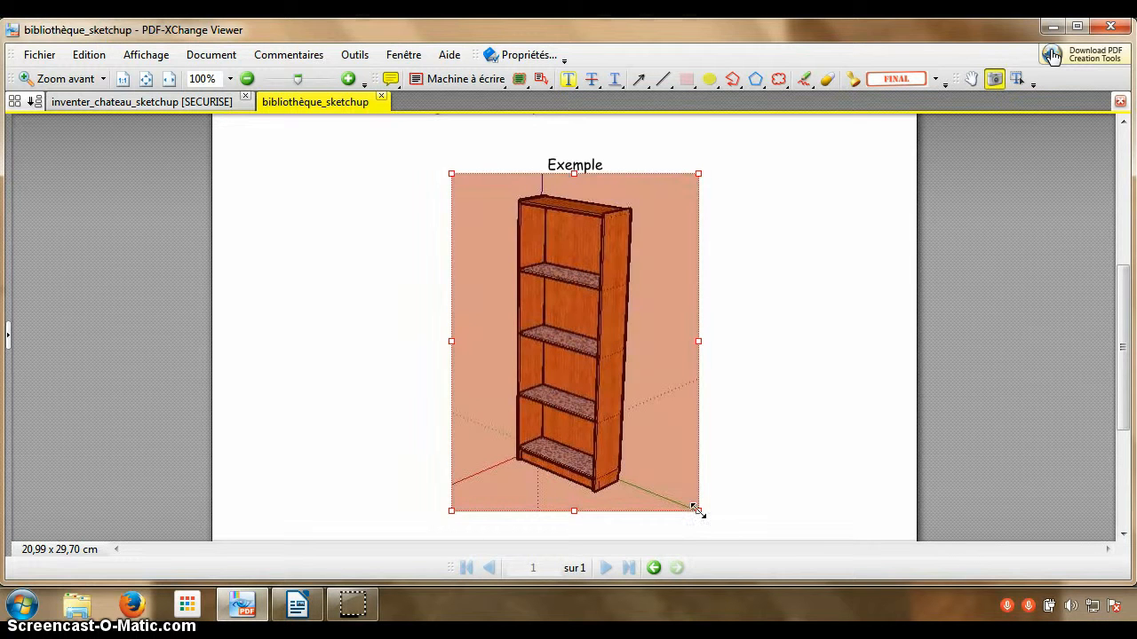
Step: Paste the bookshelf snapshot into the untitled Writer document, then remove it again
{"action": "left_click", "coordinate": [283, 611]}
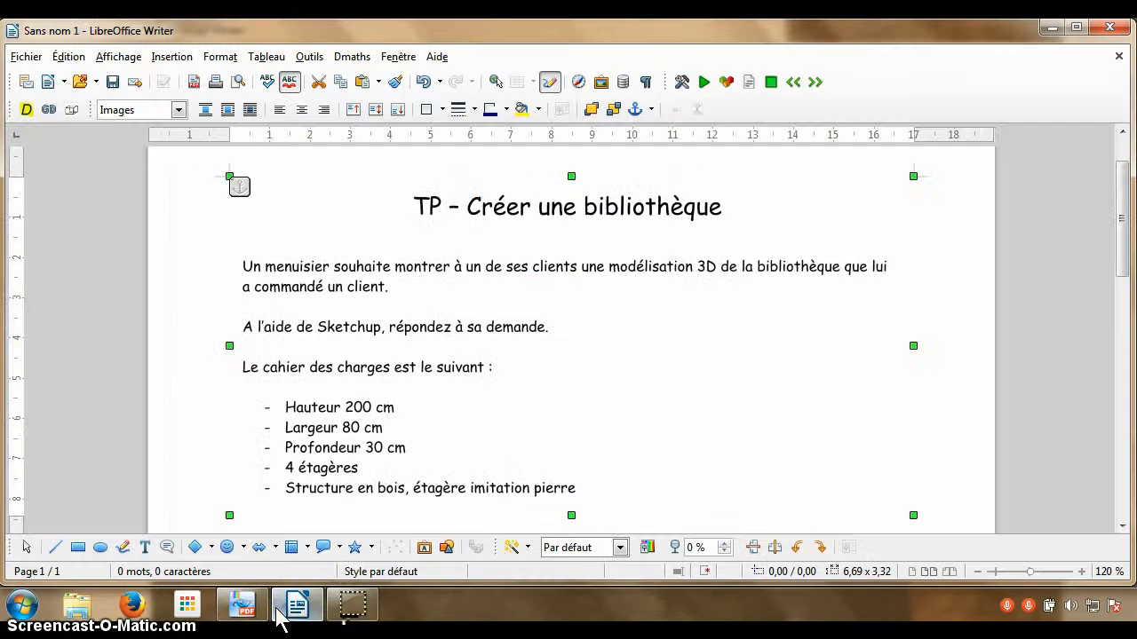
{"action": "scroll", "coordinate": [347, 524], "scroll_direction": "down", "scroll_amount": 3}
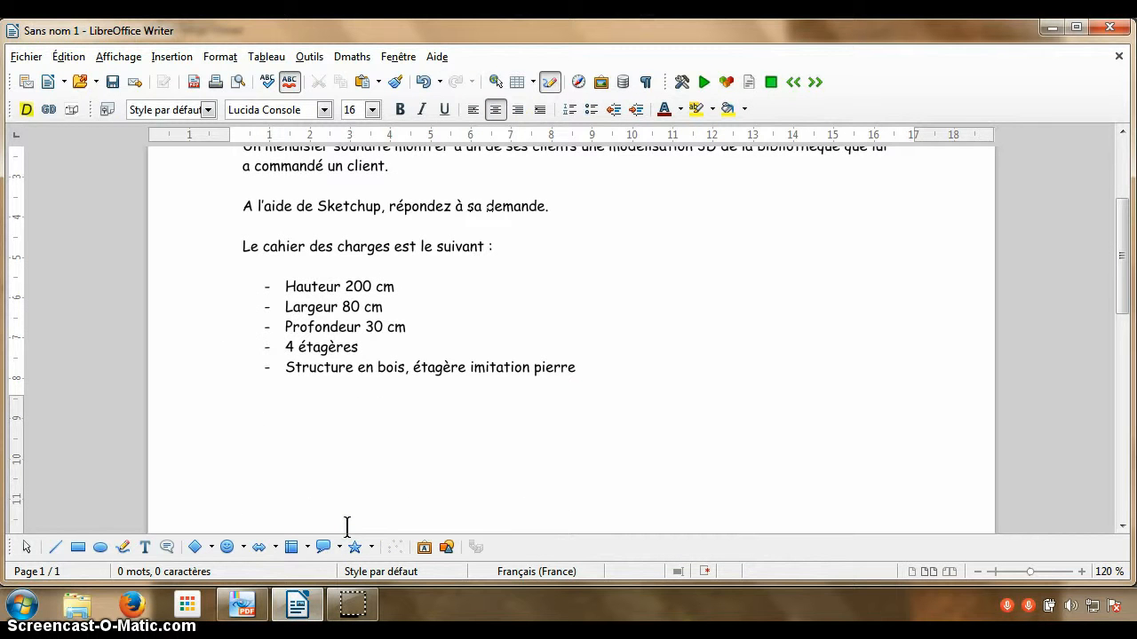
{"action": "key", "text": "ctrl+v"}
{"action": "scroll", "coordinate": [660, 434], "scroll_direction": "up", "scroll_amount": 2}
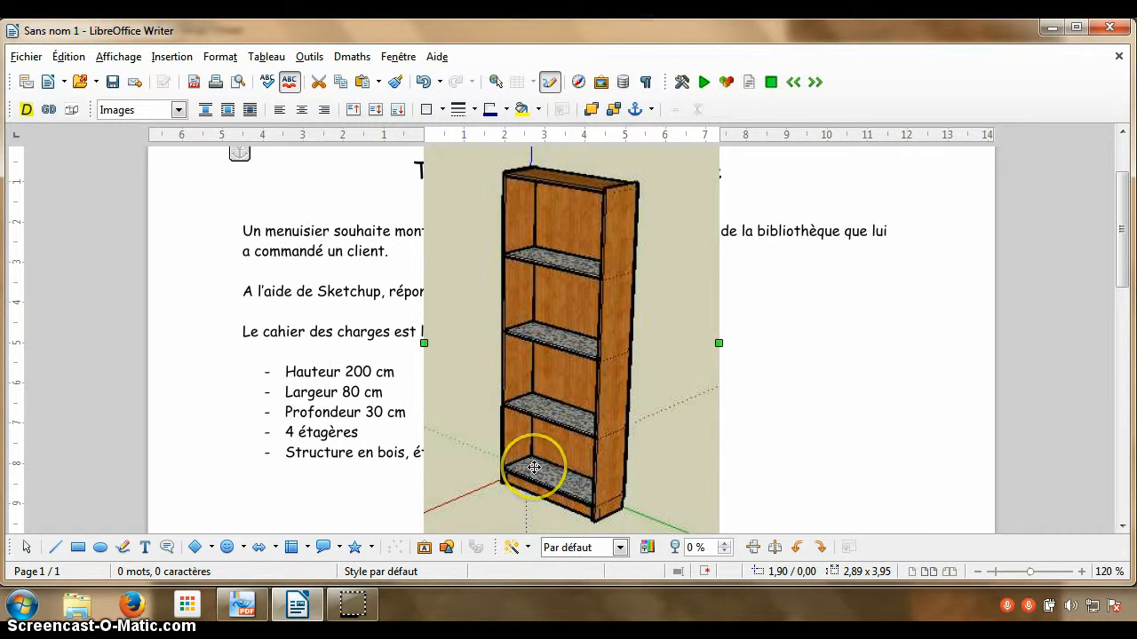
{"action": "key", "text": "Delete"}
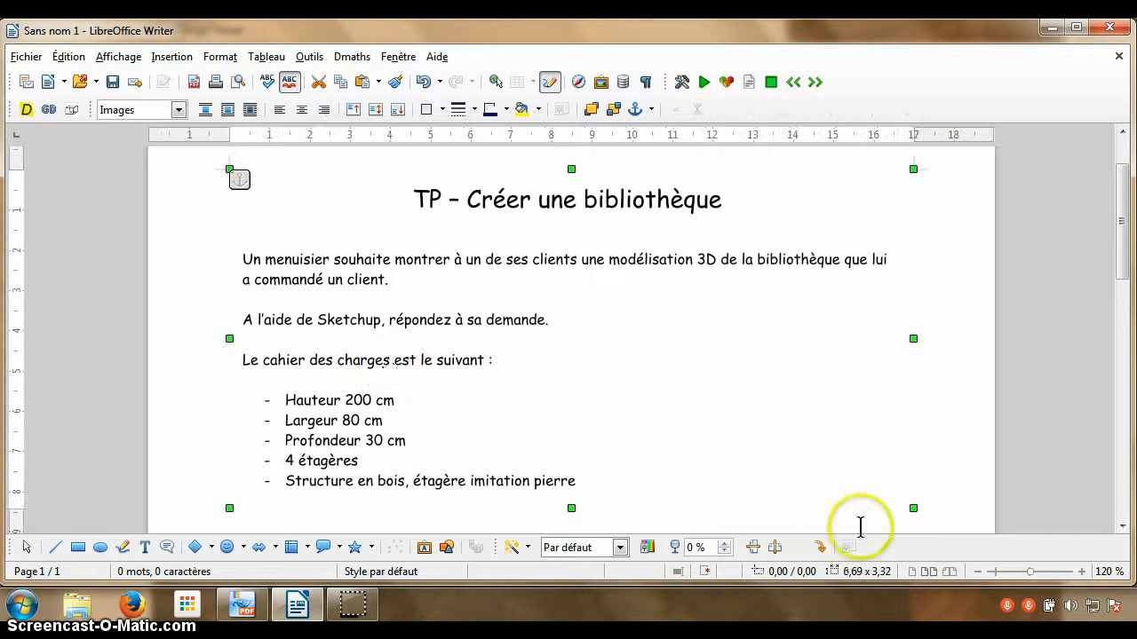
Step: Shrink and reposition the pasted page snapshot in Writer, then delete it
{"action": "left_click_drag", "start_coordinate": [910, 506], "coordinate": [745, 367]}
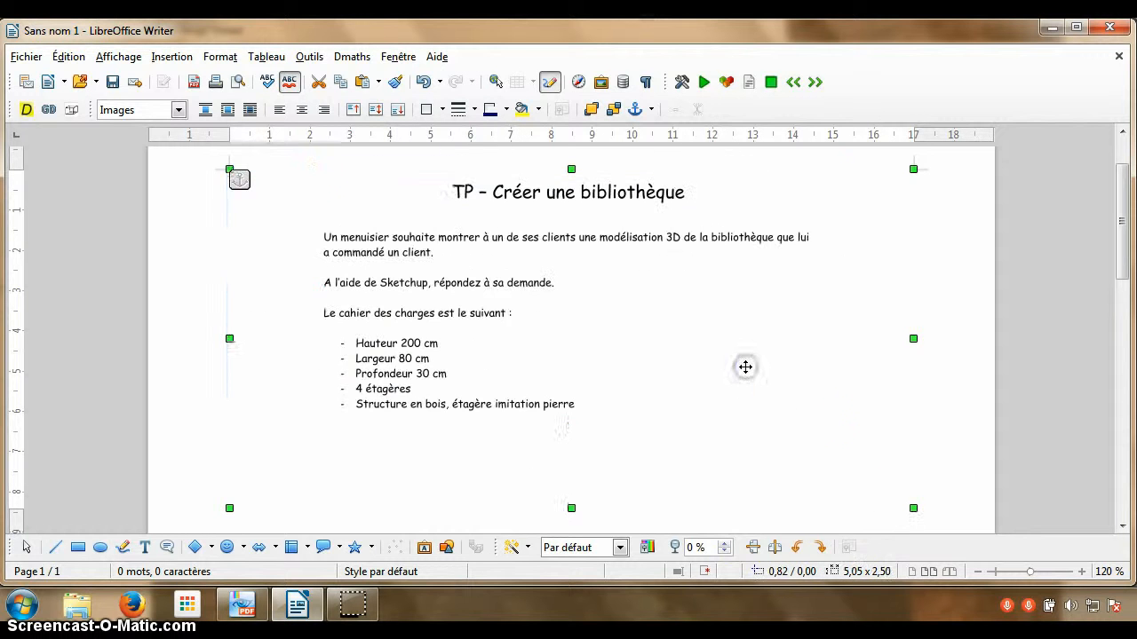
{"action": "left_click_drag", "start_coordinate": [541, 302], "coordinate": [576, 287]}
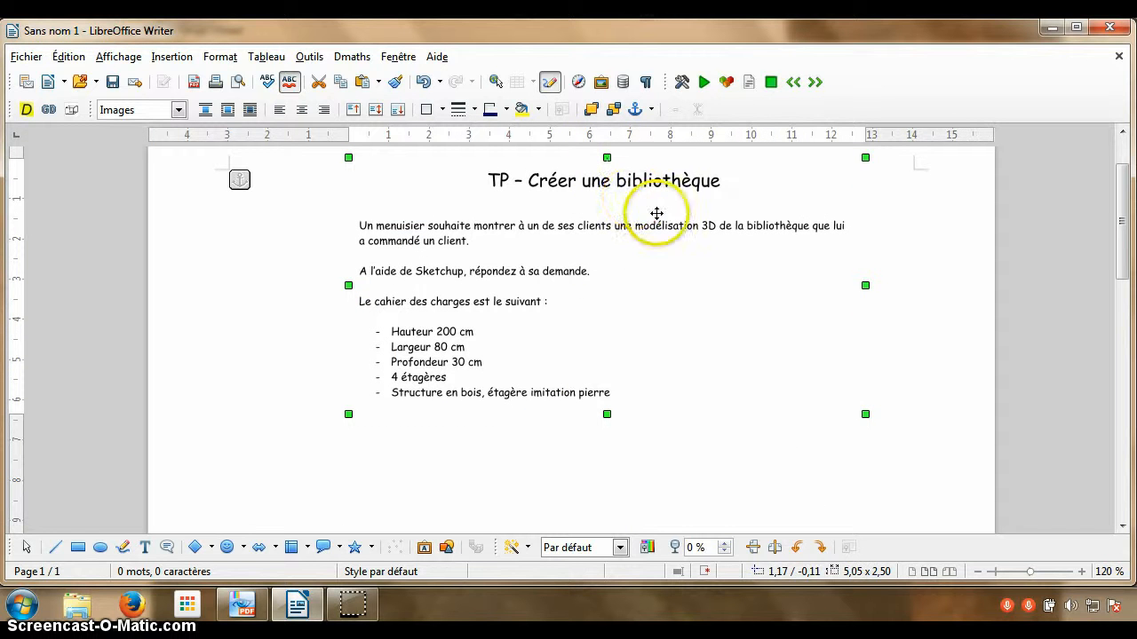
{"action": "left_click_drag", "start_coordinate": [574, 244], "coordinate": [424, 289]}
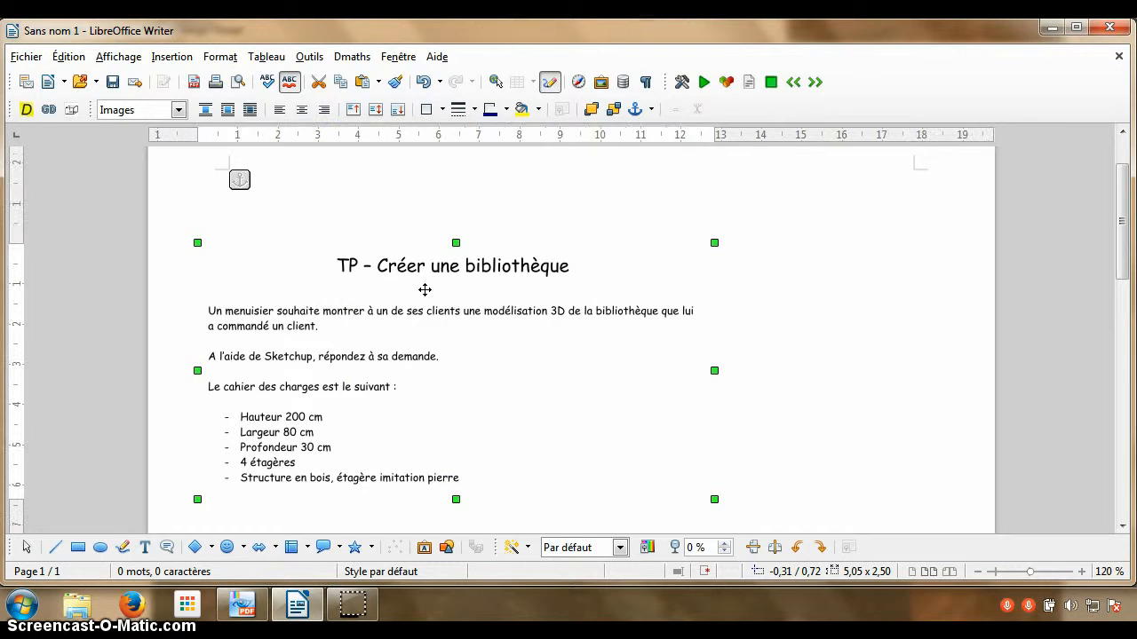
{"action": "key", "text": "Delete"}
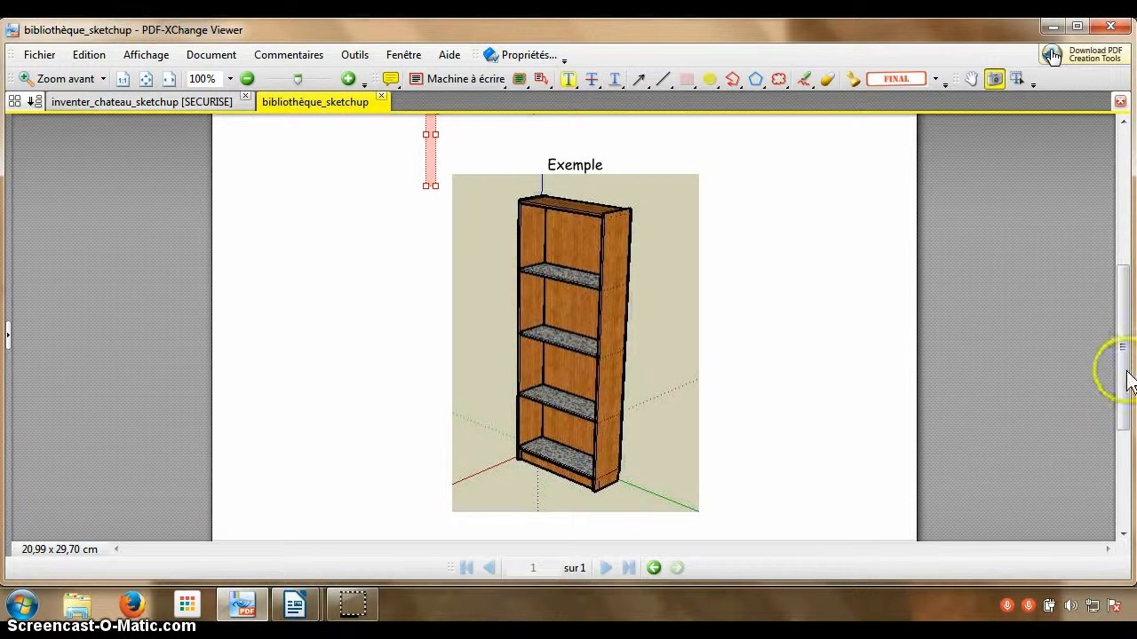
Step: Scroll to the page top and snapshot the whole first page, from TP title to example image
{"action": "left_click_drag", "start_coordinate": [1124, 376], "coordinate": [1124, 238]}
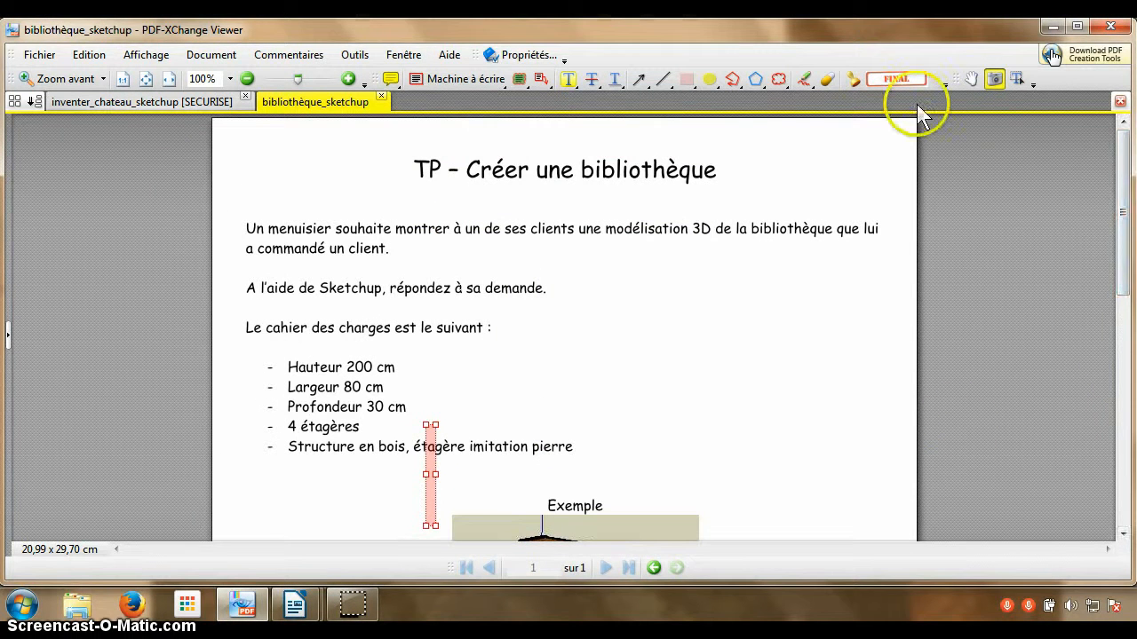
{"action": "left_click", "coordinate": [695, 340]}
{"action": "left_click", "coordinate": [695, 338]}
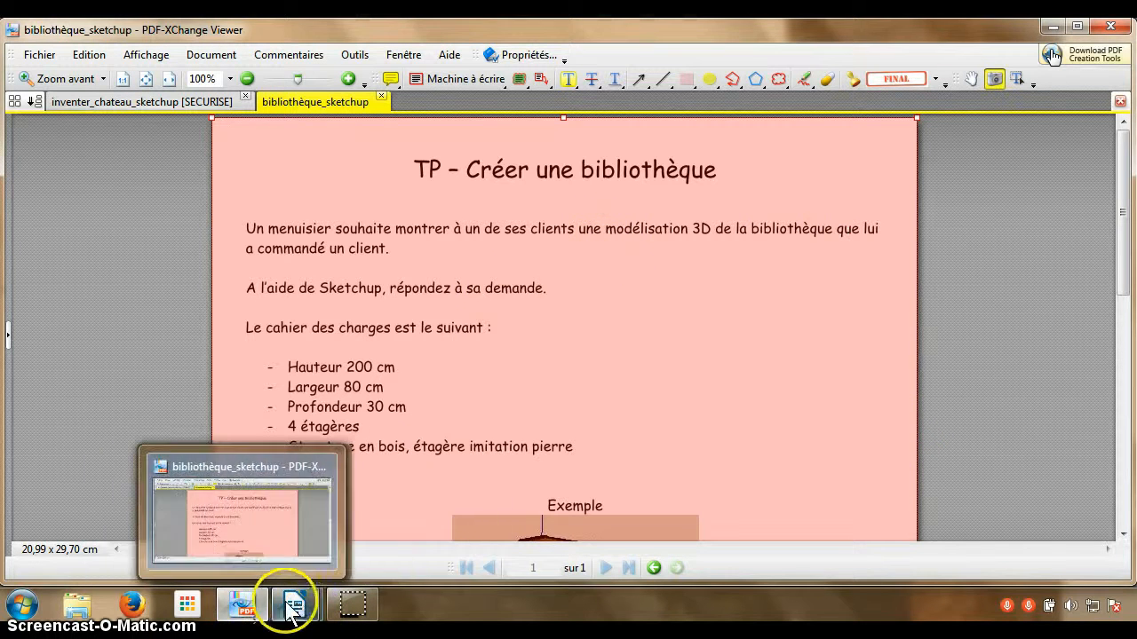
{"action": "mouse_move", "coordinate": [296, 611]}
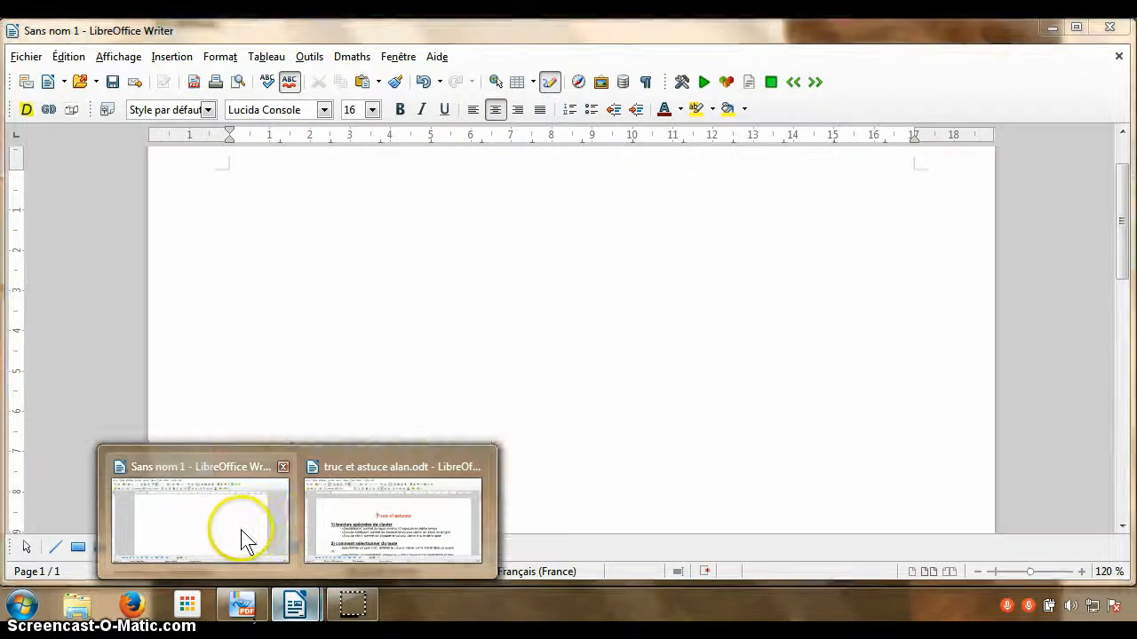
Step: Paste the full-page snapshot into the blank Writer document, delete it, and return to bibliothèque_sketchup
{"action": "left_click", "coordinate": [241, 531]}
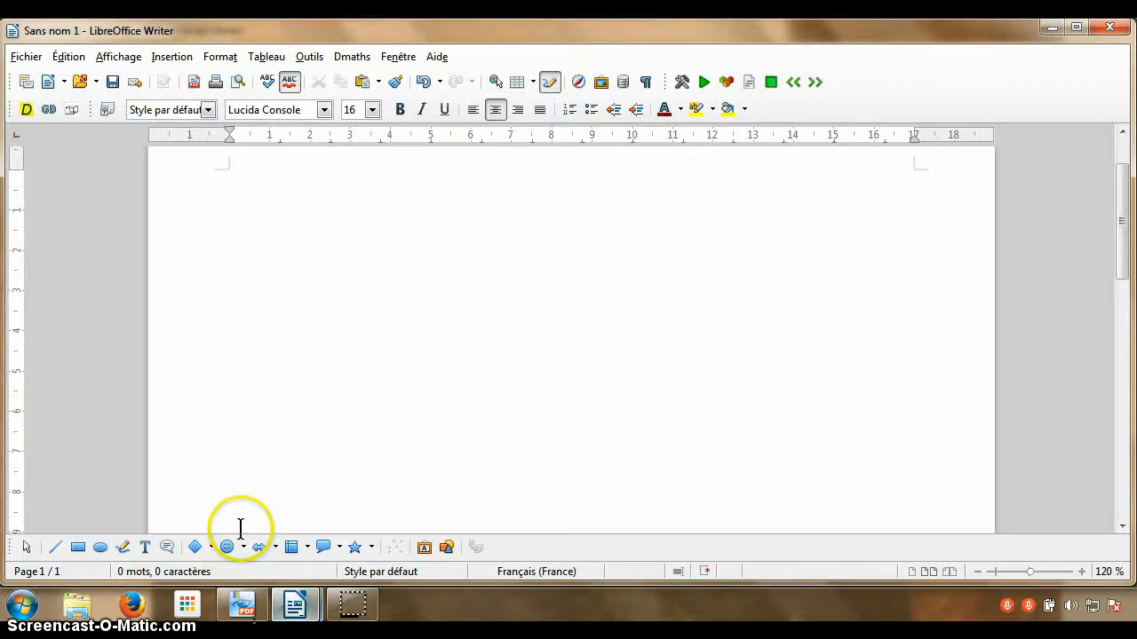
{"action": "left_click", "coordinate": [285, 222]}
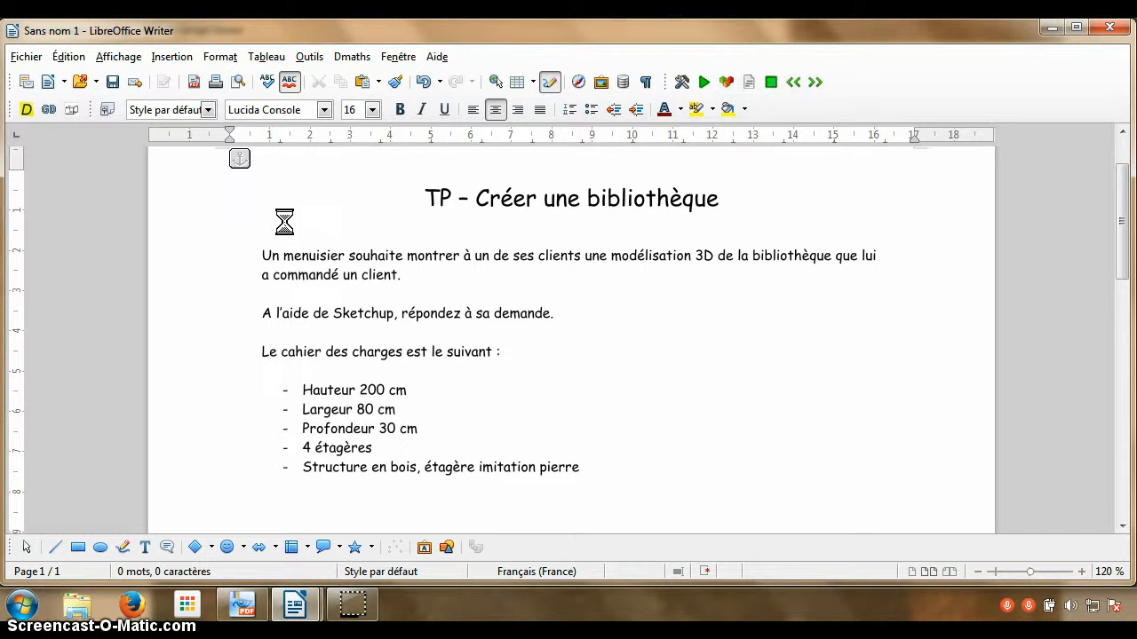
{"action": "left_click_drag", "start_coordinate": [1120, 233], "coordinate": [1132, 364]}
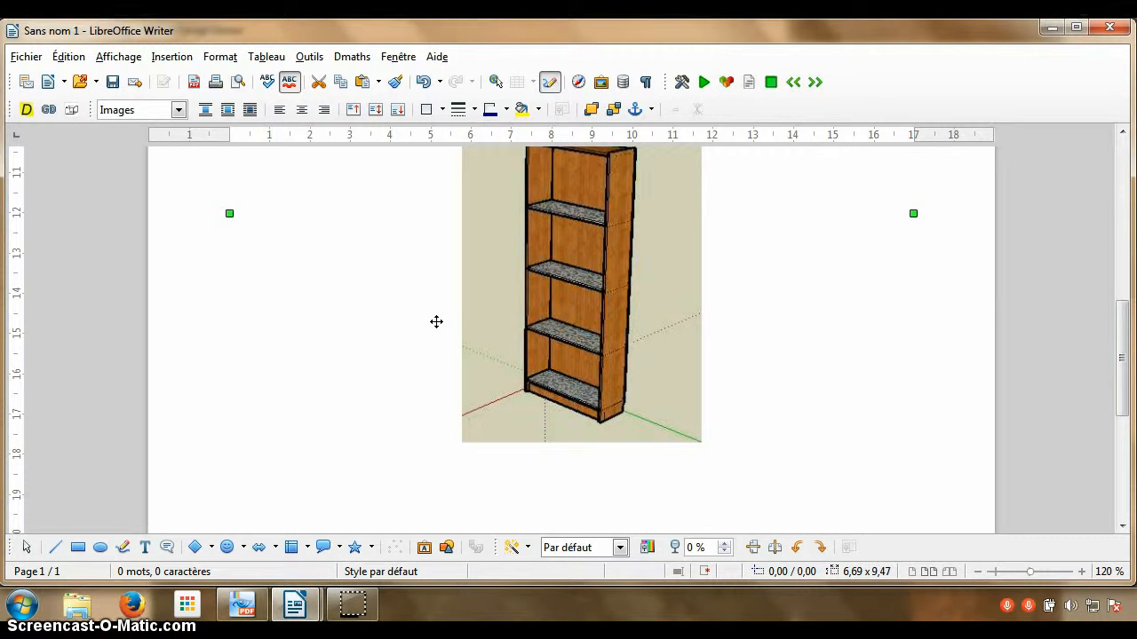
{"action": "key", "text": "Delete"}
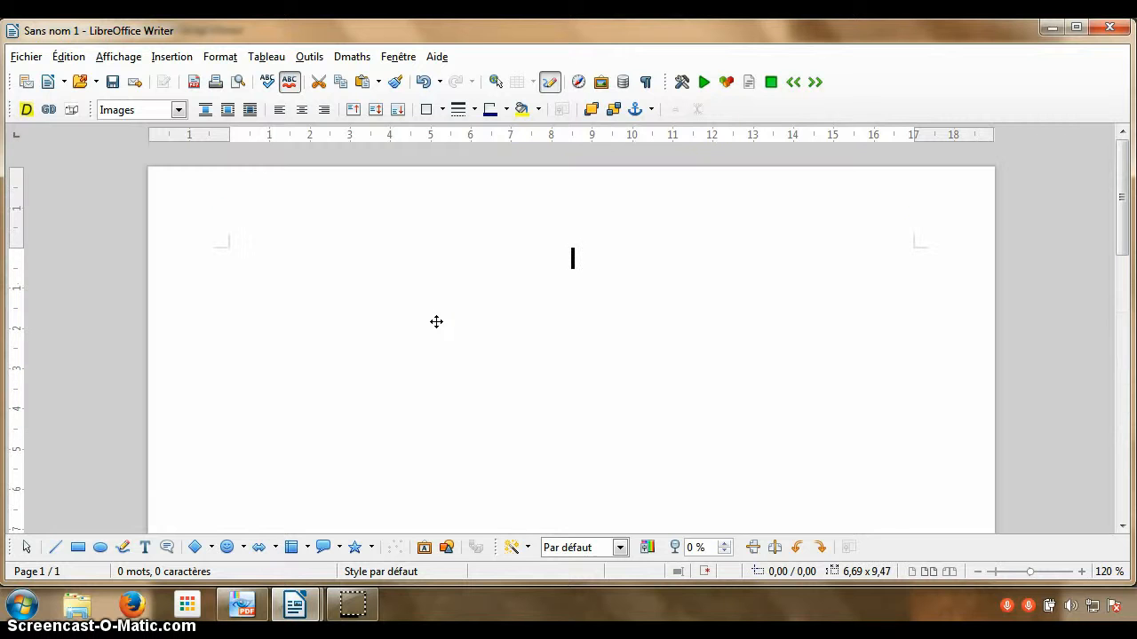
{"action": "left_click", "coordinate": [242, 607]}
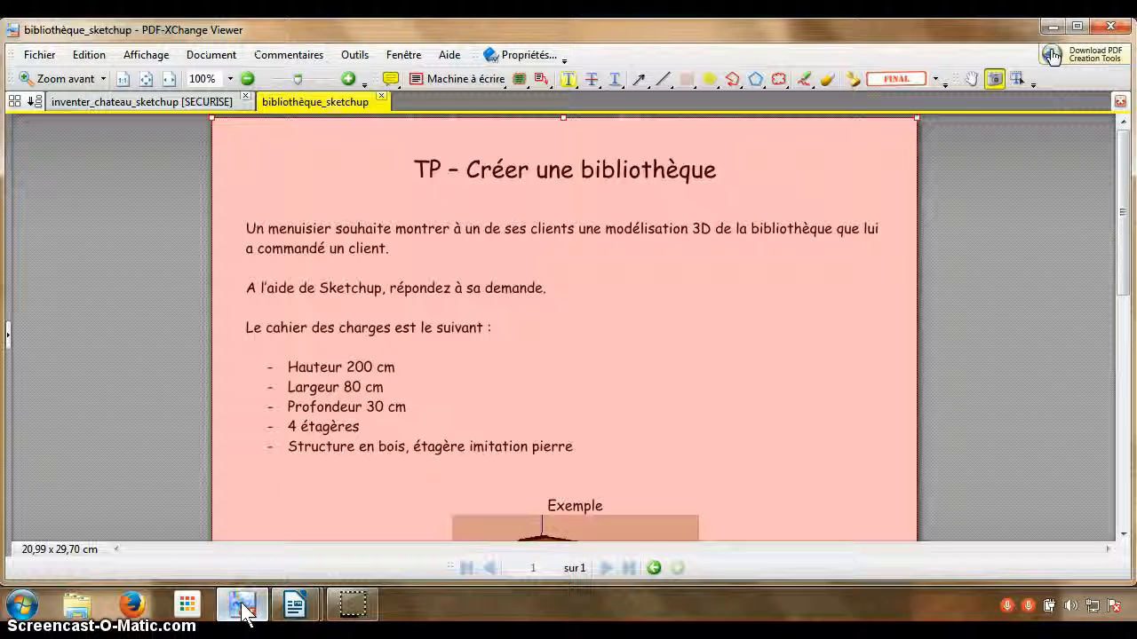
Step: Open the Exporter vers image settings from the Fichier > Exporter menu
{"action": "left_click", "coordinate": [37, 54]}
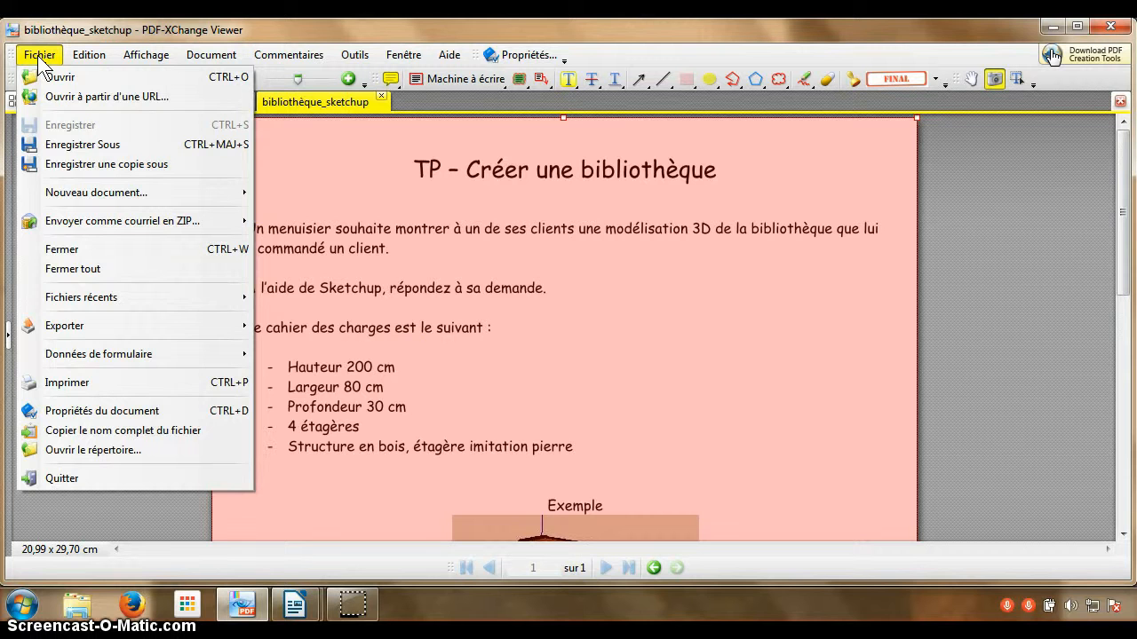
{"action": "mouse_move", "coordinate": [97, 338]}
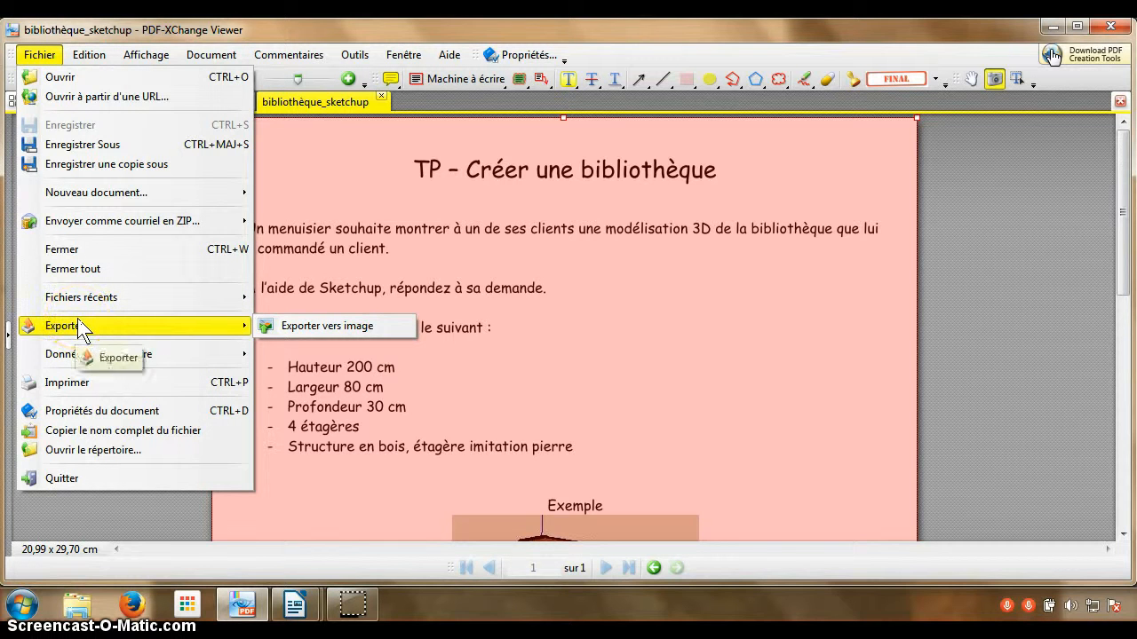
{"action": "left_click", "coordinate": [291, 327]}
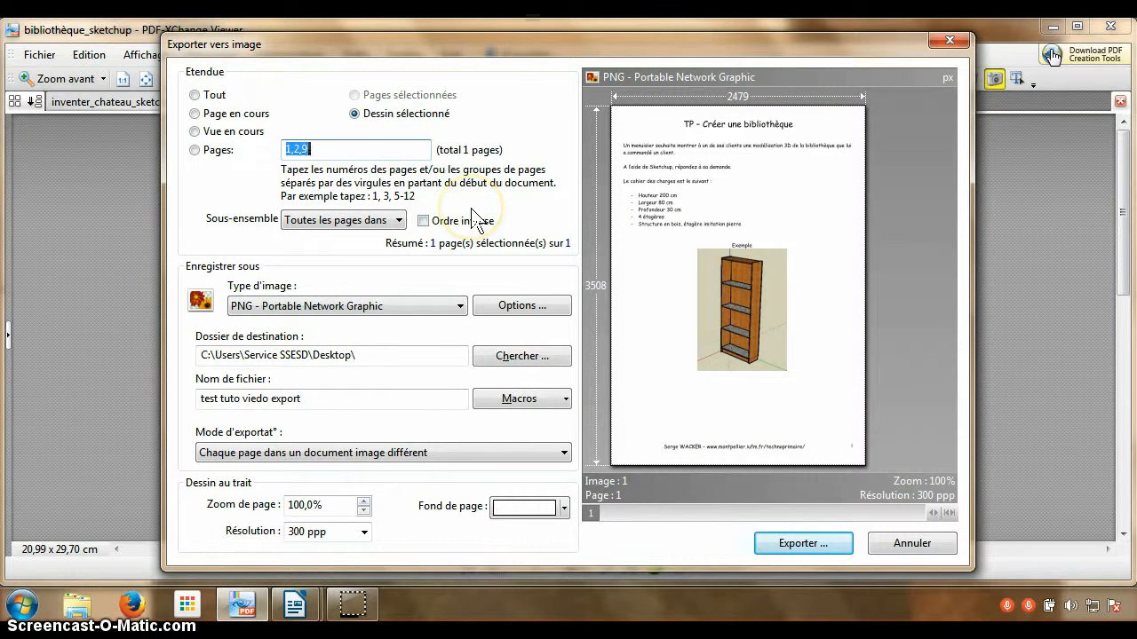
Step: Export all pages as a 300 ppp PNG named 'test tuto video export' to the Desktop
{"action": "left_click", "coordinate": [195, 95]}
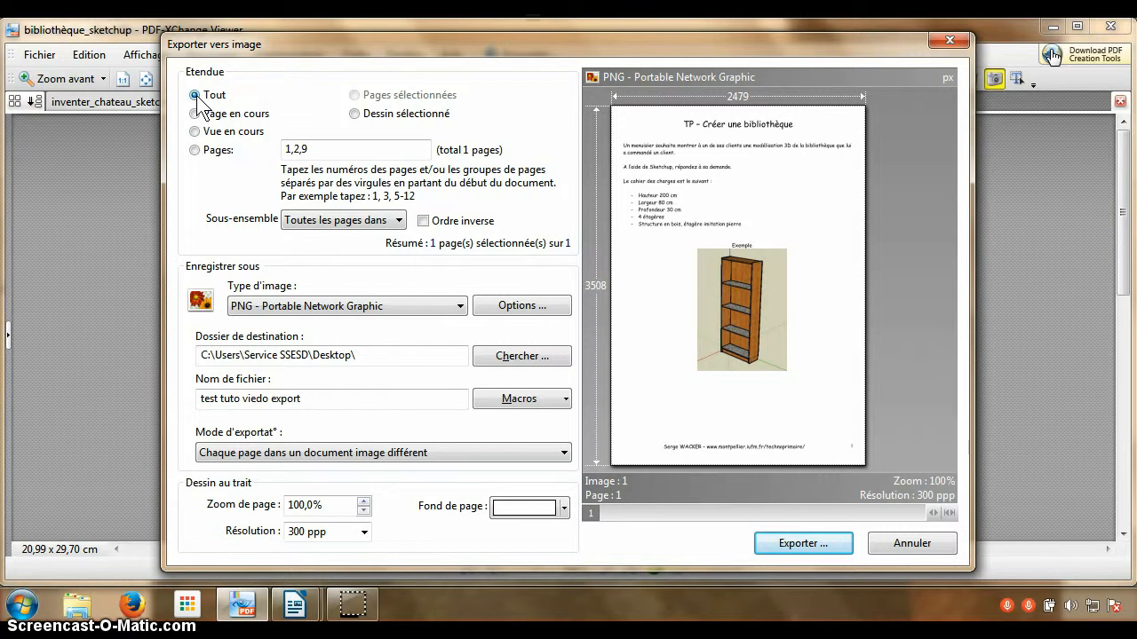
{"action": "left_click", "coordinate": [198, 97]}
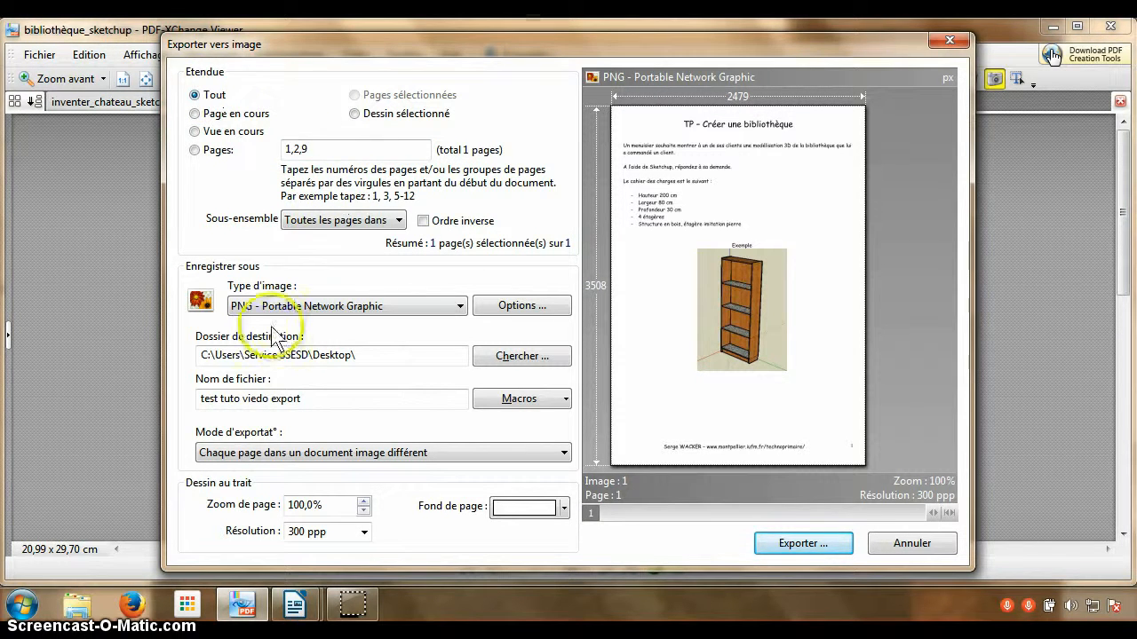
{"action": "left_click_drag", "start_coordinate": [199, 353], "coordinate": [373, 365]}
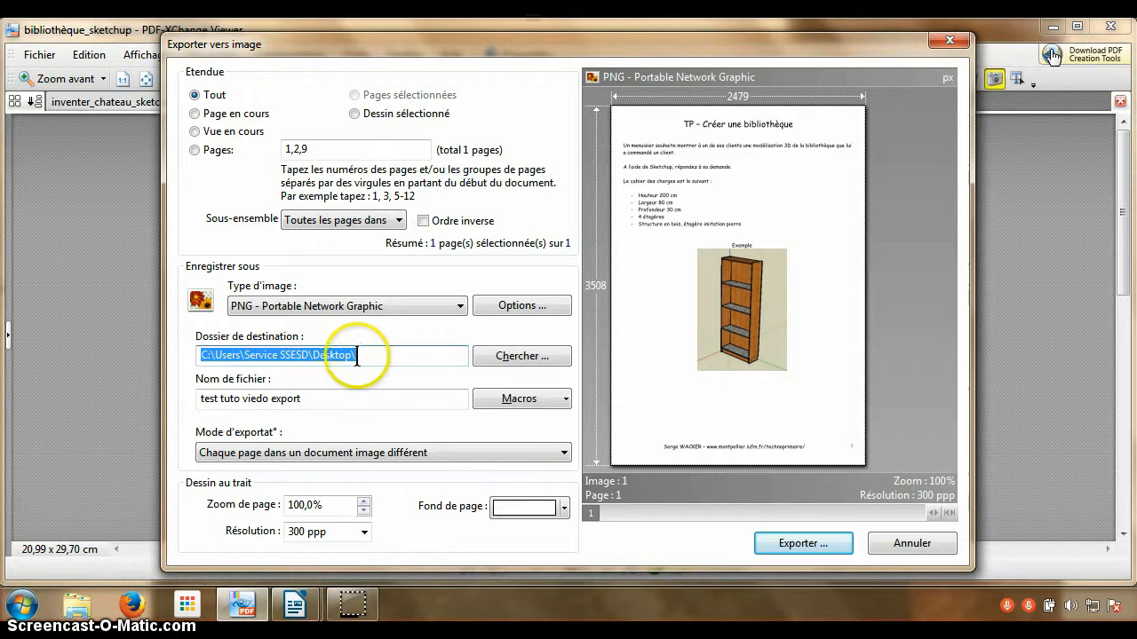
{"action": "left_click", "coordinate": [321, 399]}
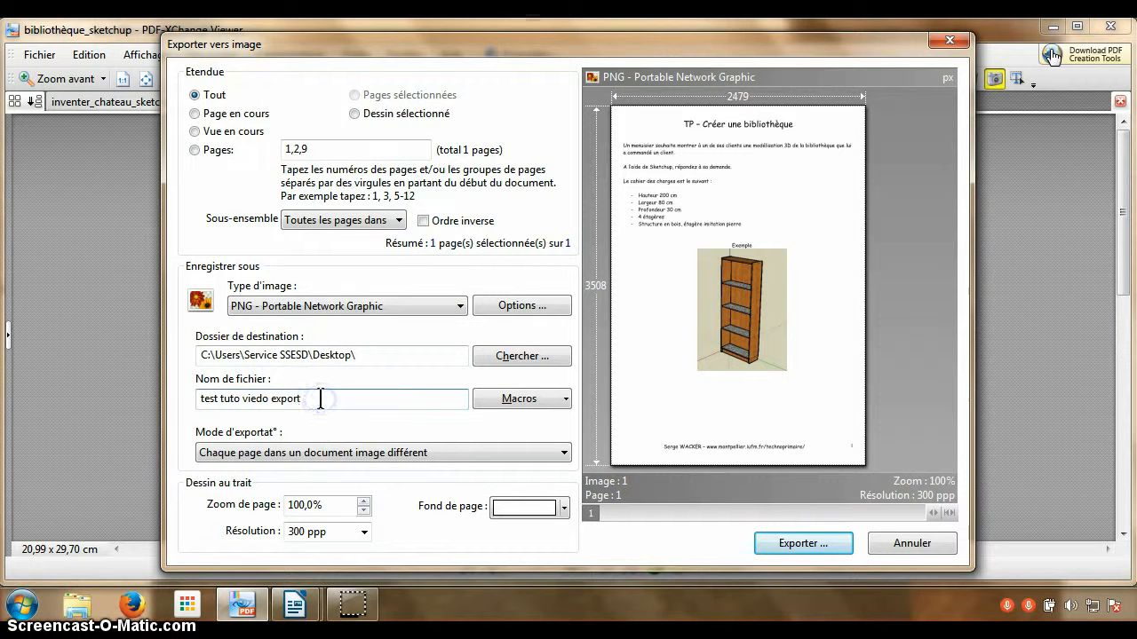
{"action": "double_click", "coordinate": [255, 399]}
{"action": "type", "text": "vi"}
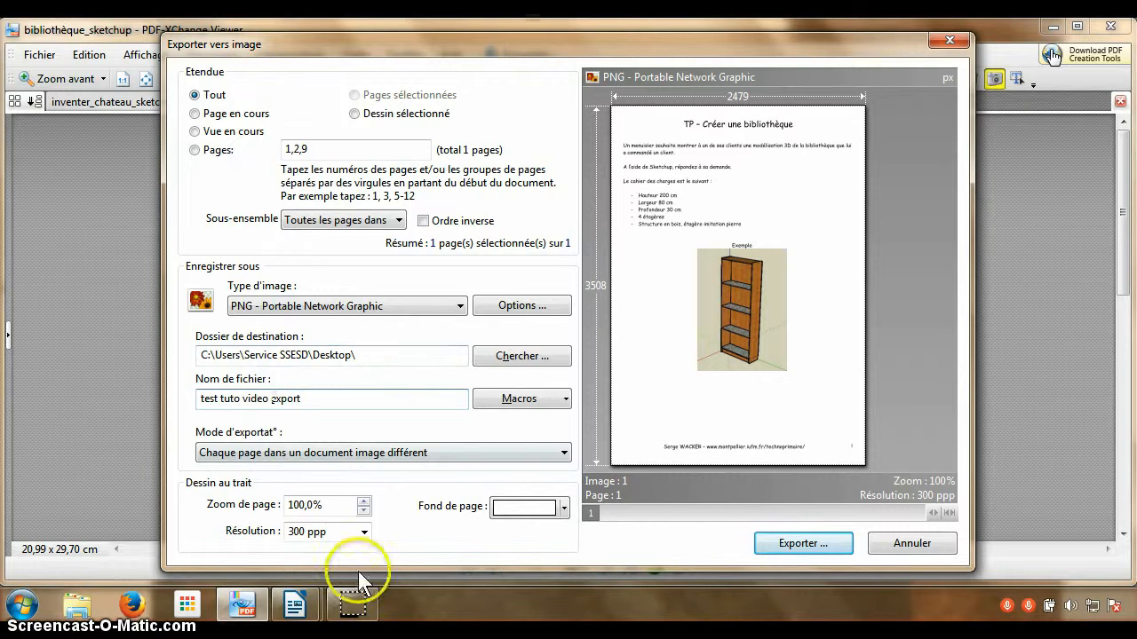
{"action": "left_click", "coordinate": [795, 544]}
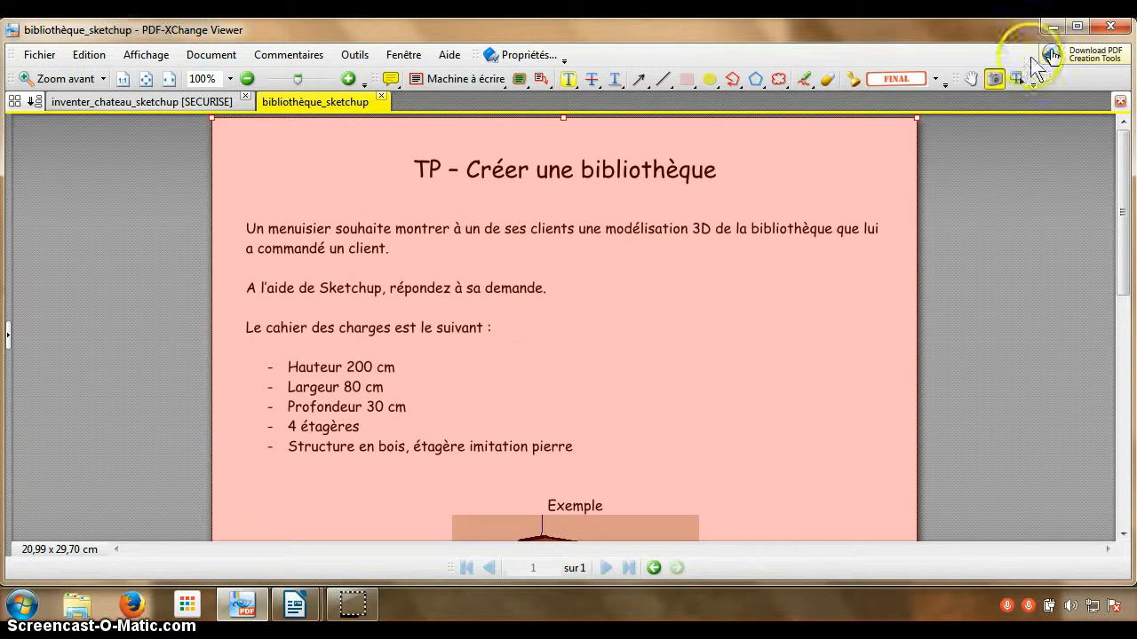
Step: Minimize PDF-XChange Viewer and both Writer windows, and move 'test tuto video export' to mid-desktop
{"action": "left_click", "coordinate": [1047, 280]}
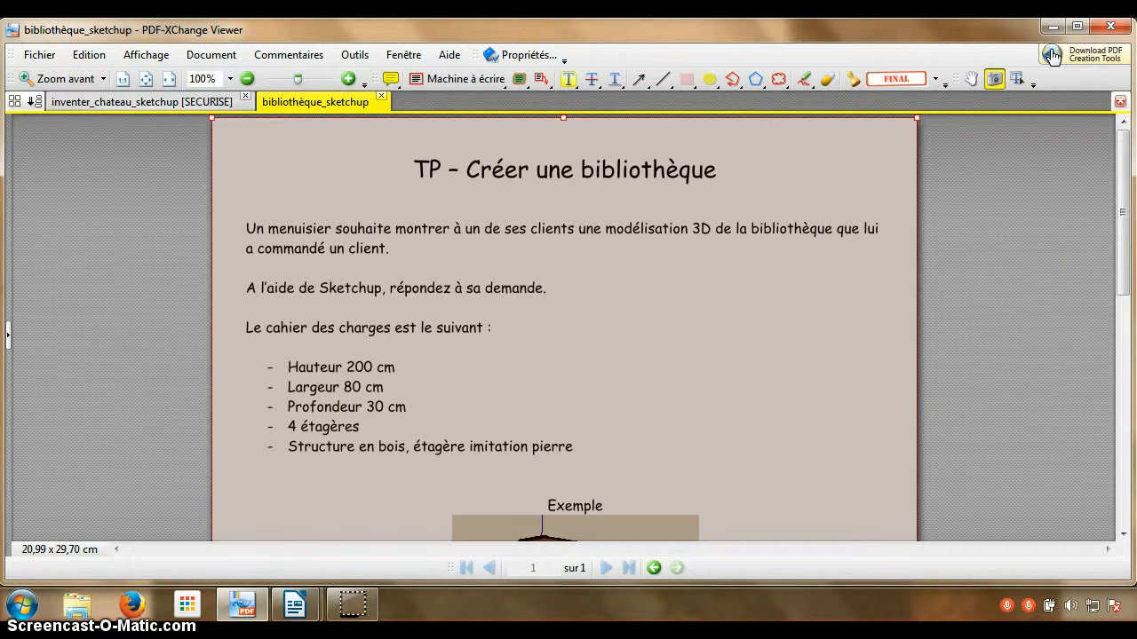
{"action": "left_click", "coordinate": [1052, 25]}
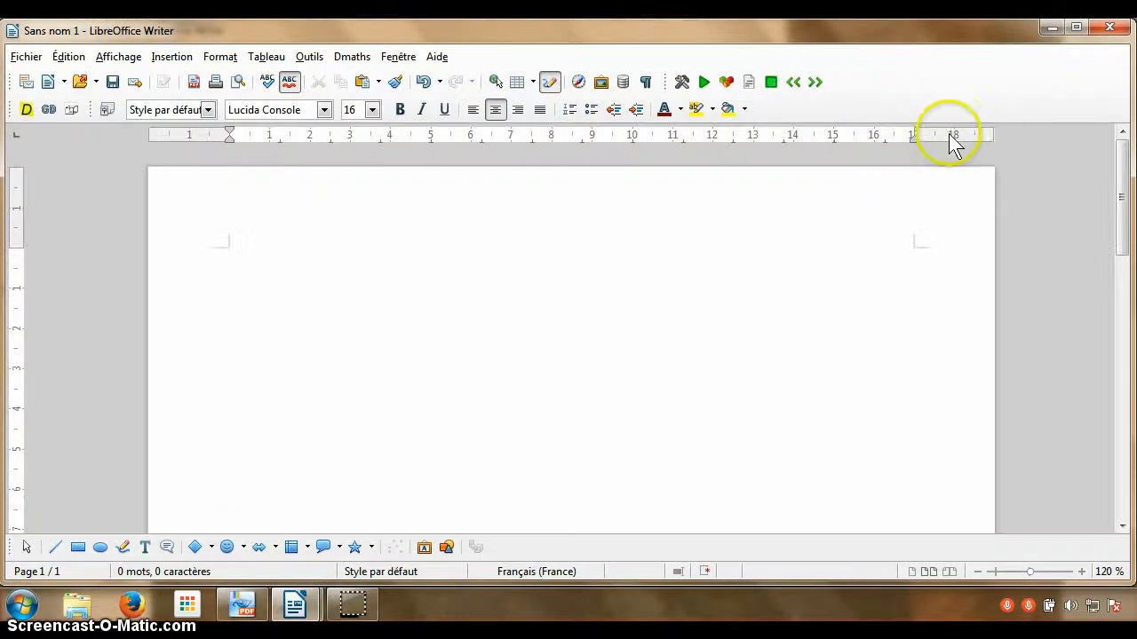
{"action": "left_click", "coordinate": [1048, 28]}
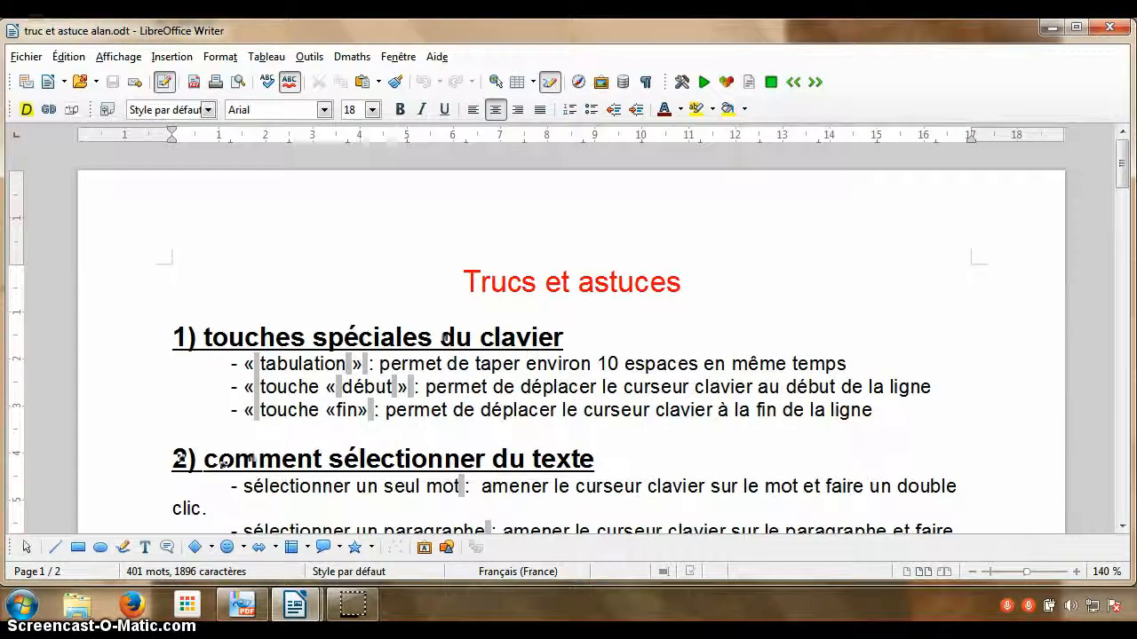
{"action": "left_click", "coordinate": [1110, 28]}
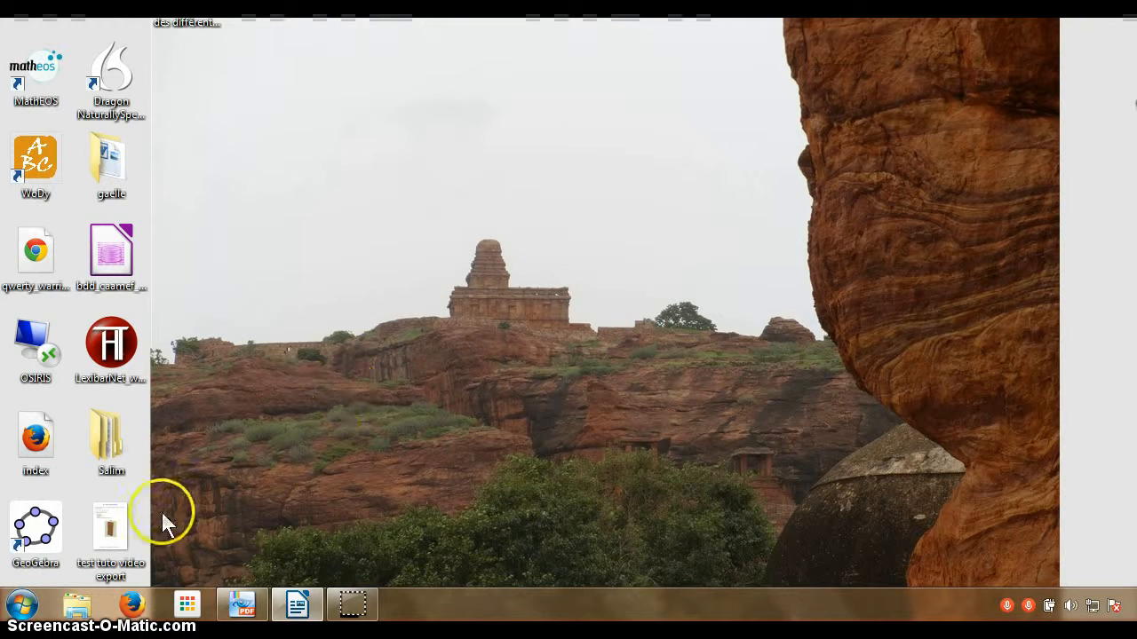
{"action": "left_click_drag", "start_coordinate": [143, 512], "coordinate": [444, 328]}
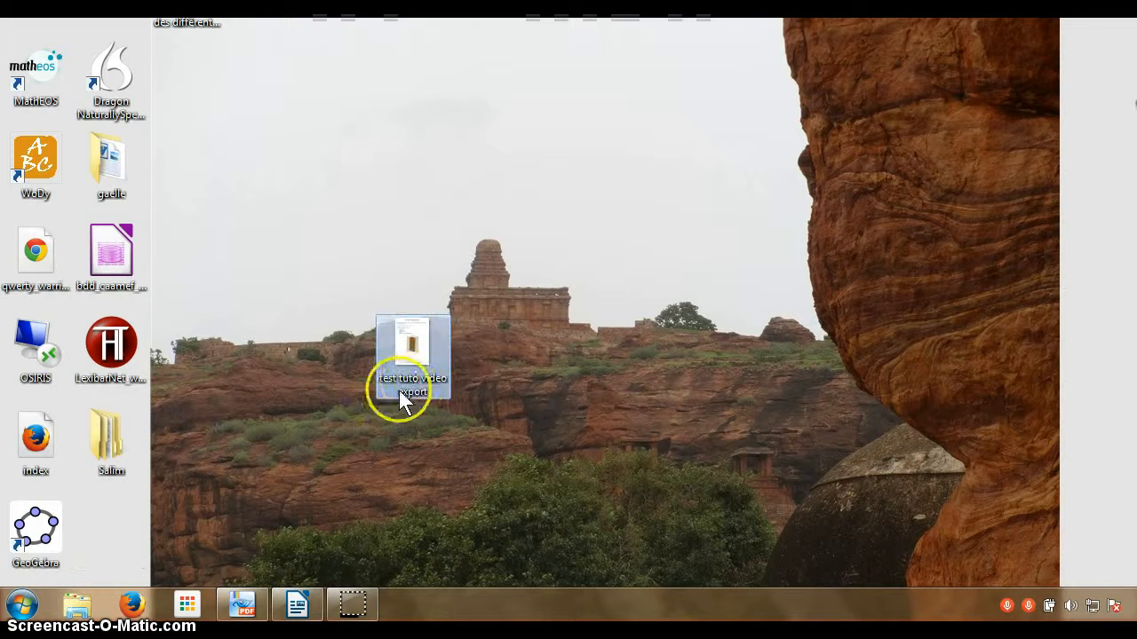
Step: View the exported PNG in Photo Viewer, close it, move its icon right, and restore the PDF
{"action": "double_click", "coordinate": [410, 351]}
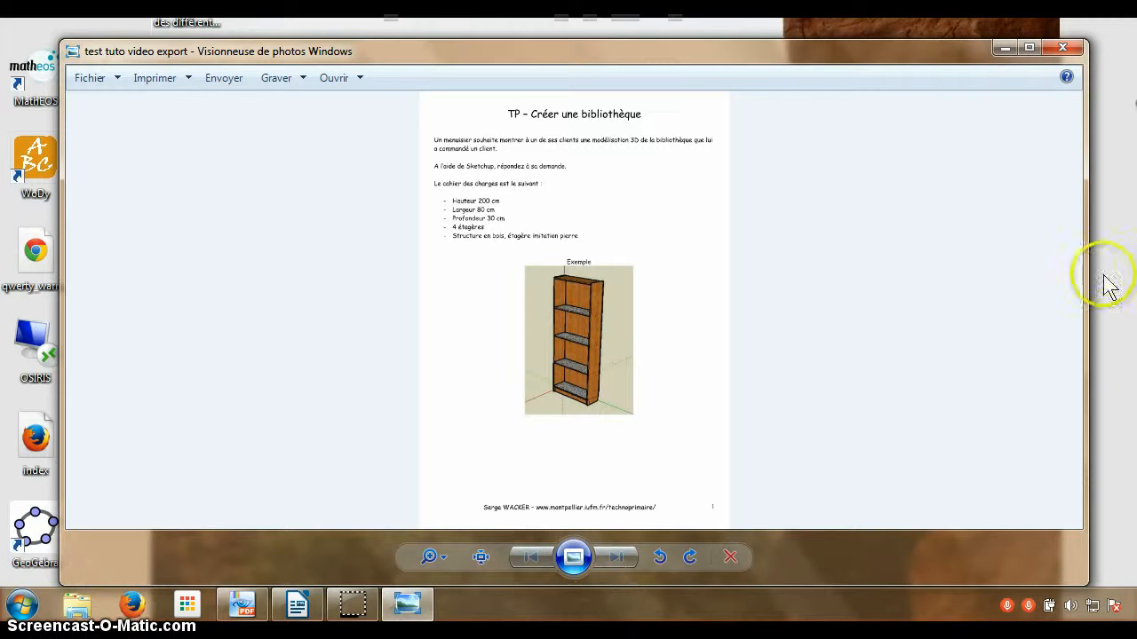
{"action": "left_click", "coordinate": [1073, 51]}
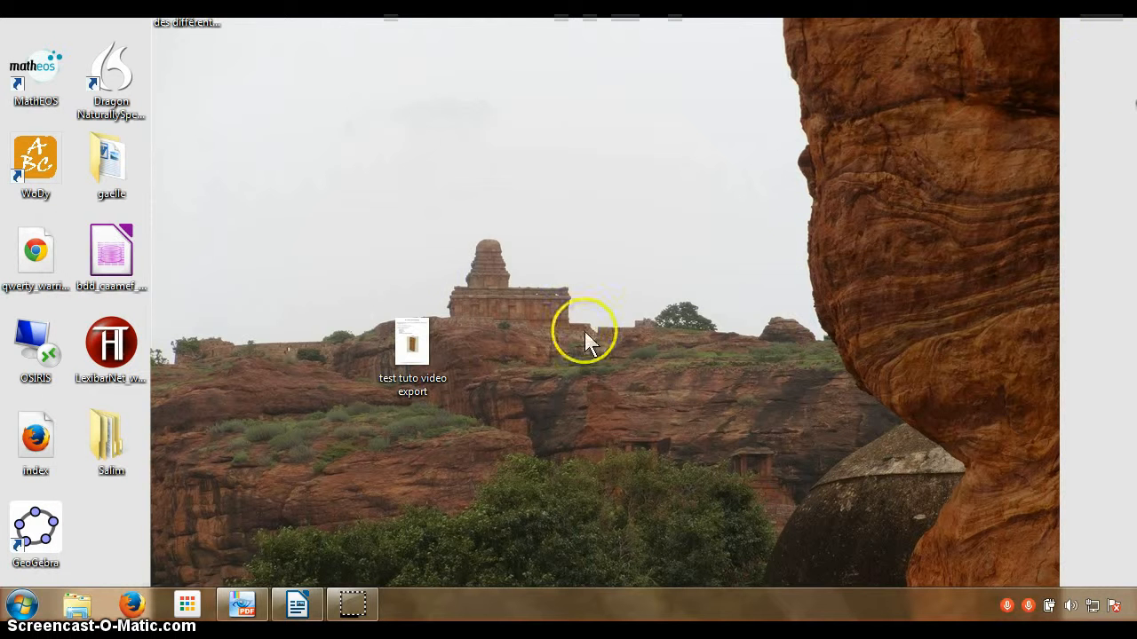
{"action": "left_click_drag", "start_coordinate": [413, 348], "coordinate": [1134, 355]}
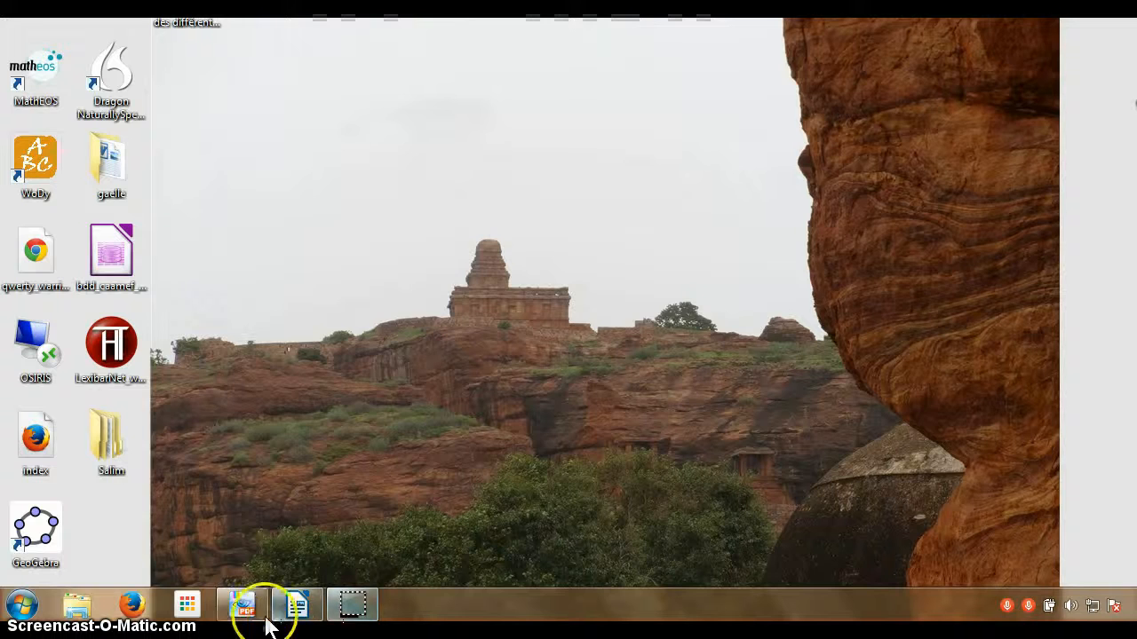
{"action": "left_click", "coordinate": [242, 604]}
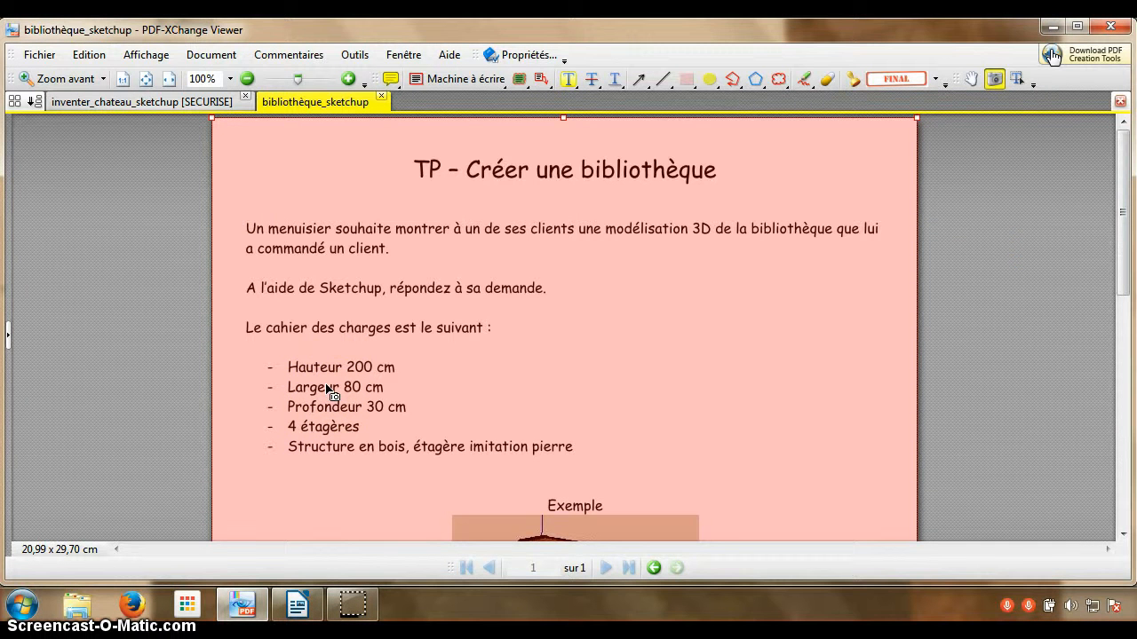
Step: Clear the snapshot selection and open the Stamp tool's list of standard stamps
{"action": "left_click", "coordinate": [173, 270]}
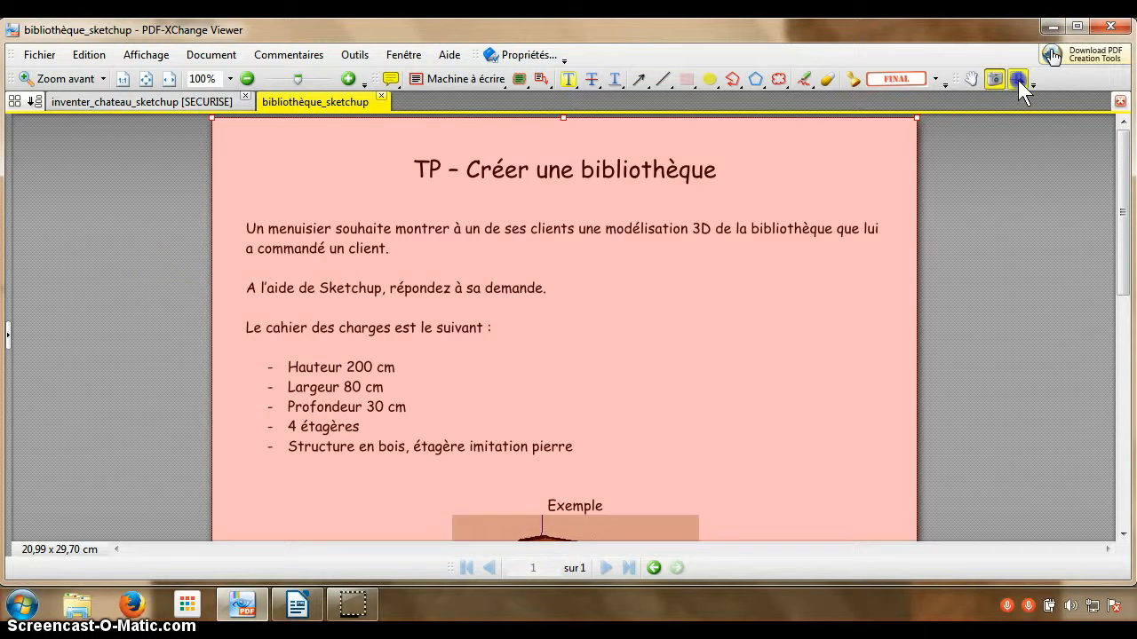
{"action": "left_click", "coordinate": [1018, 80]}
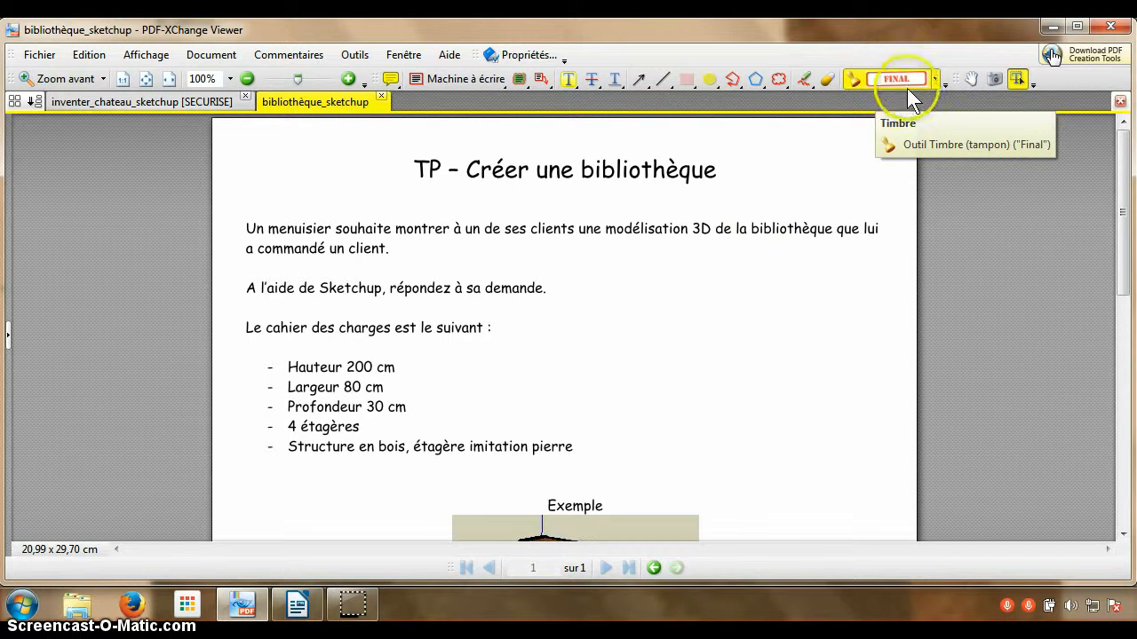
{"action": "left_click", "coordinate": [934, 80]}
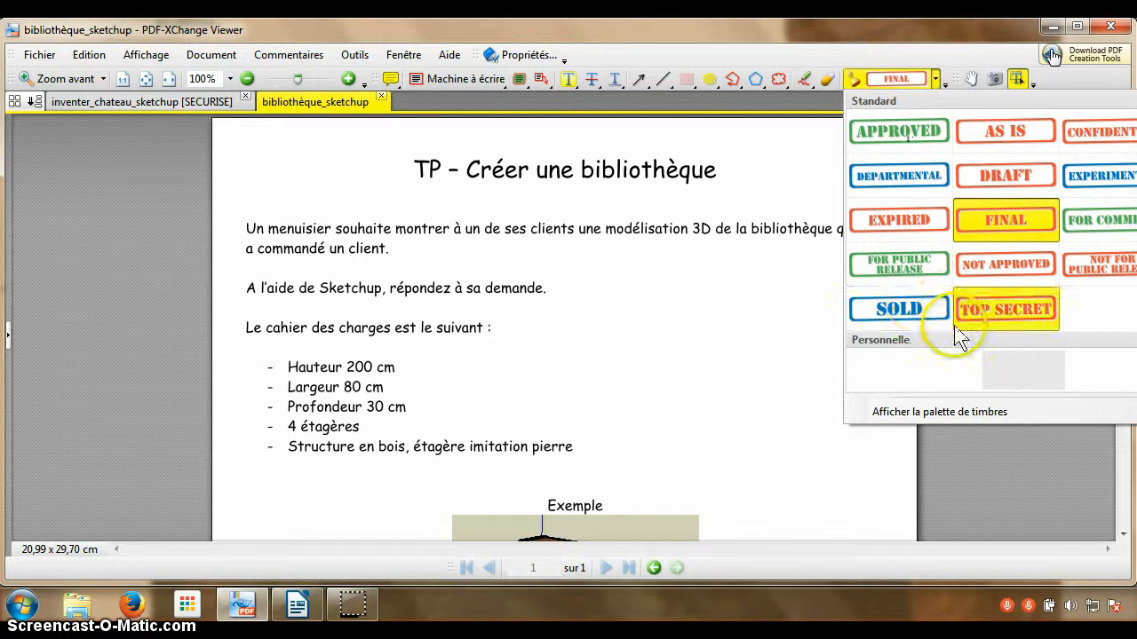
Step: Place a FOR COMMENT stamp, move and resize it beside the list heading, then delete it
{"action": "left_click", "coordinate": [1092, 219]}
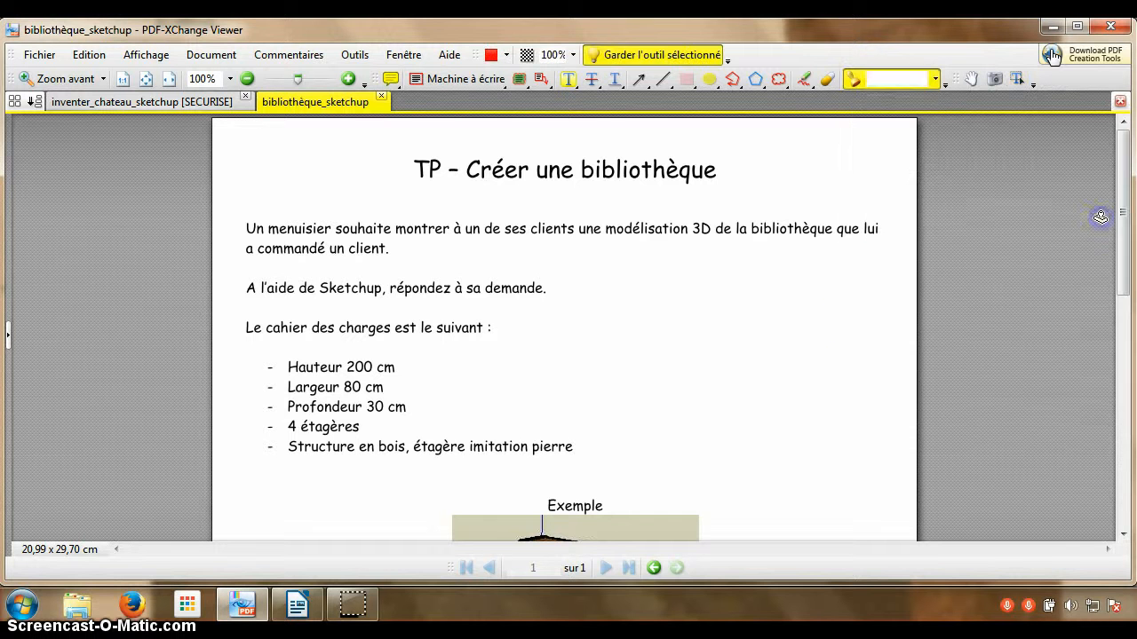
{"action": "left_click", "coordinate": [654, 347]}
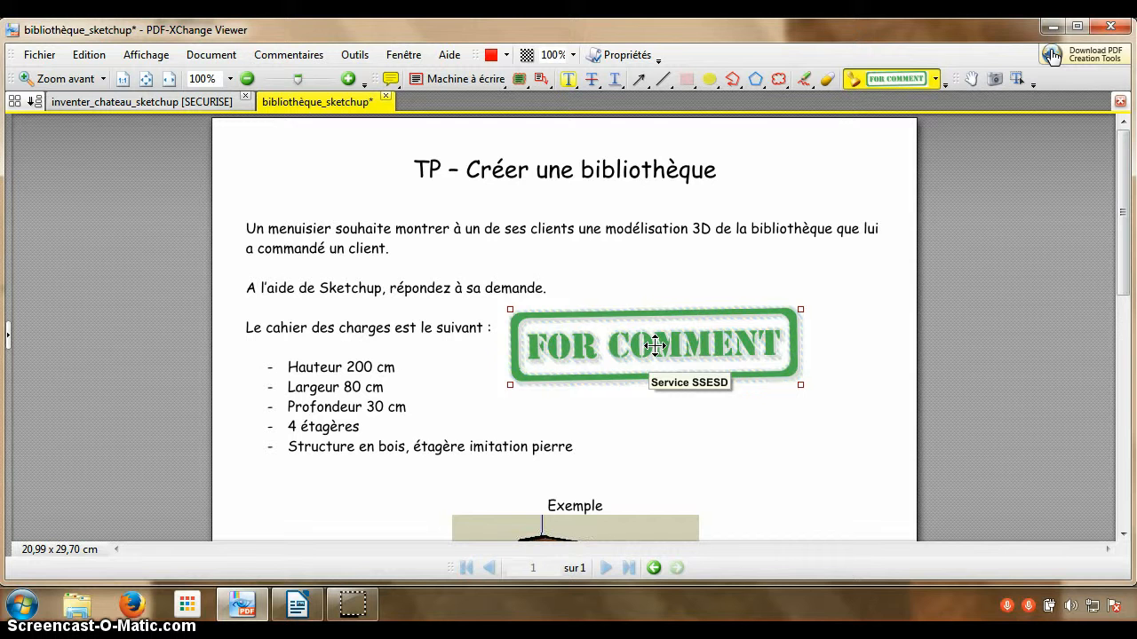
{"action": "left_click_drag", "start_coordinate": [648, 360], "coordinate": [493, 277]}
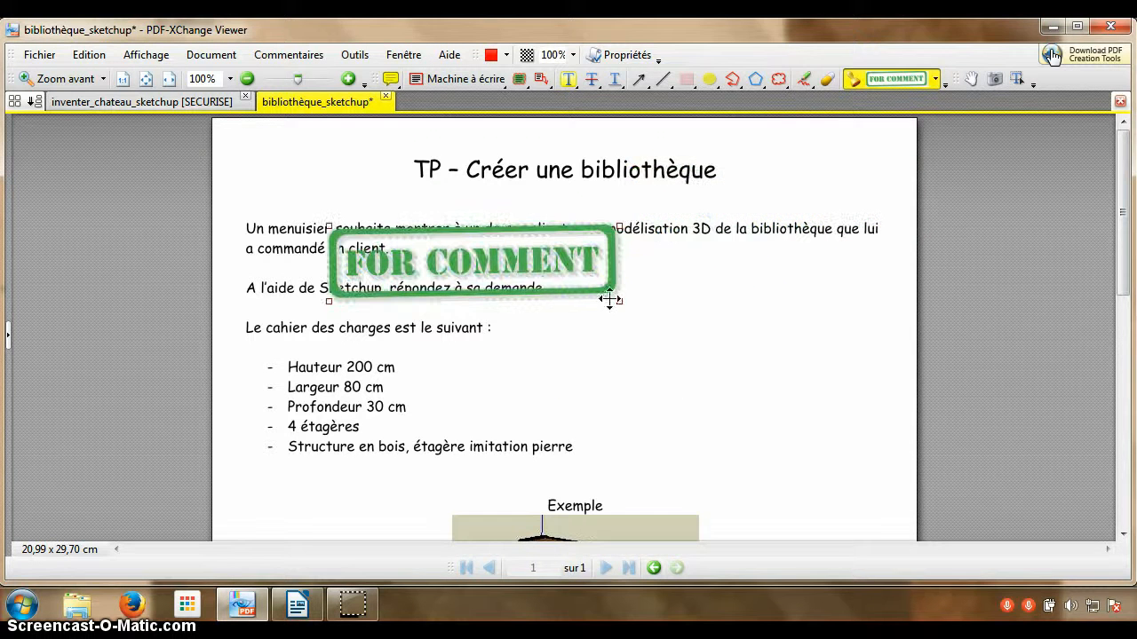
{"action": "left_click_drag", "start_coordinate": [619, 302], "coordinate": [592, 294]}
{"action": "left_click_drag", "start_coordinate": [659, 276], "coordinate": [764, 329]}
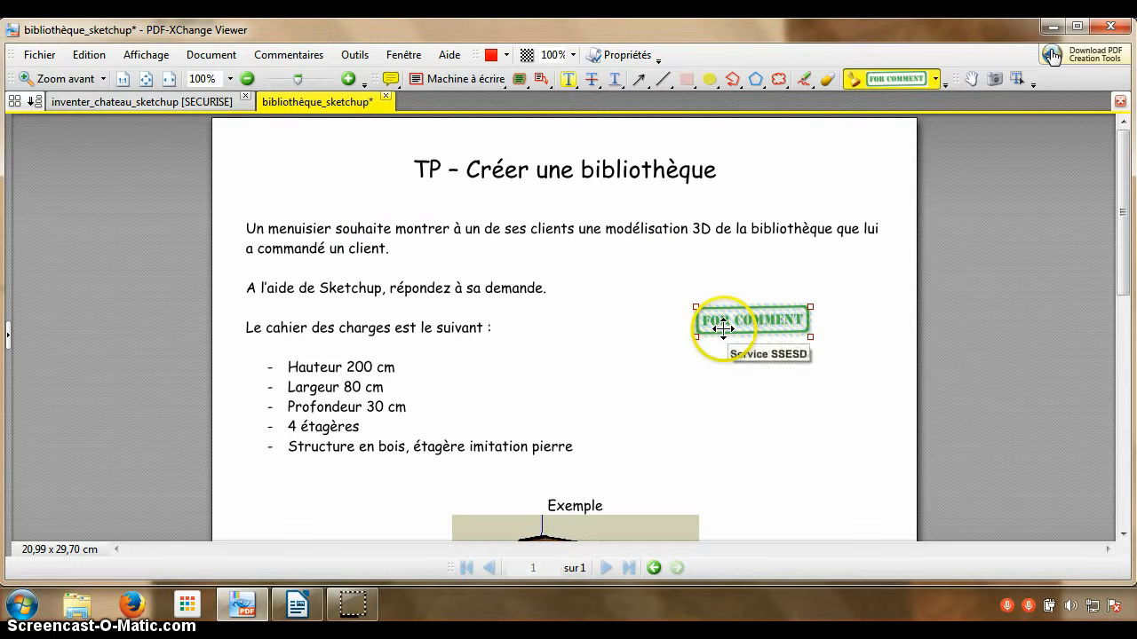
{"action": "key", "text": "Delete"}
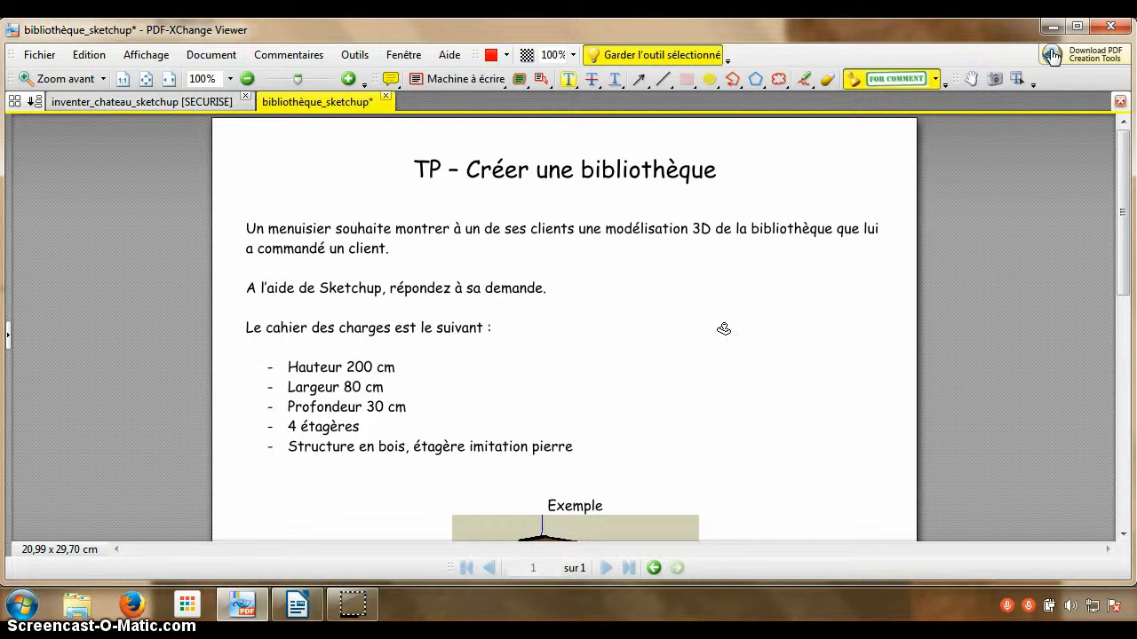
Step: From the stamp palette, delete the Personnelle collection with its hachure1 stamp, then close the palette
{"action": "left_click", "coordinate": [936, 79]}
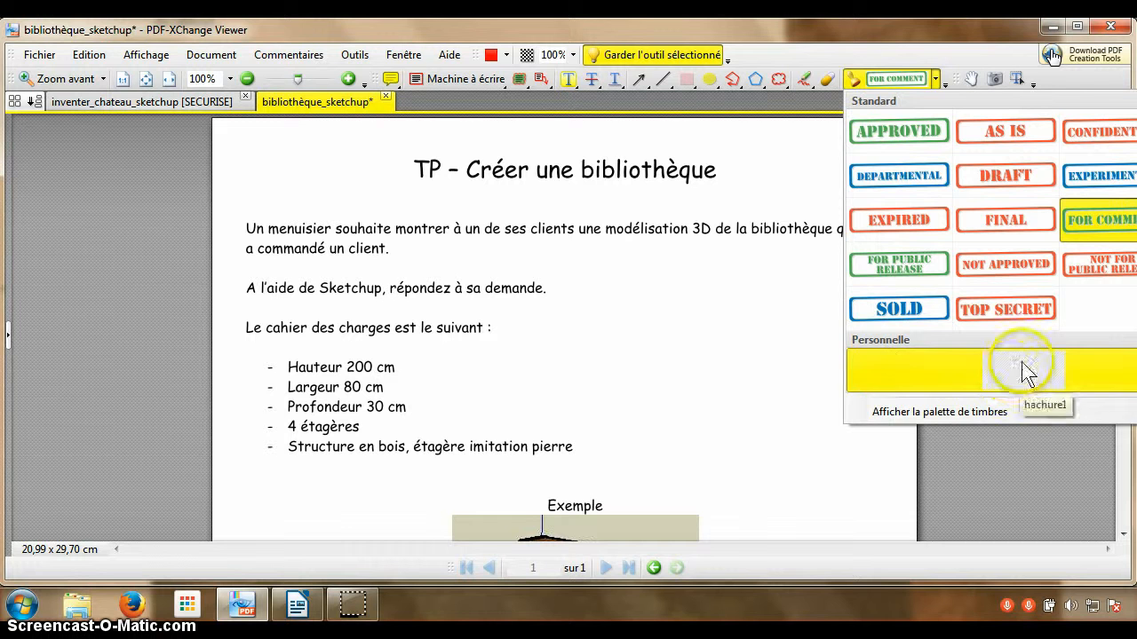
{"action": "left_click", "coordinate": [901, 413]}
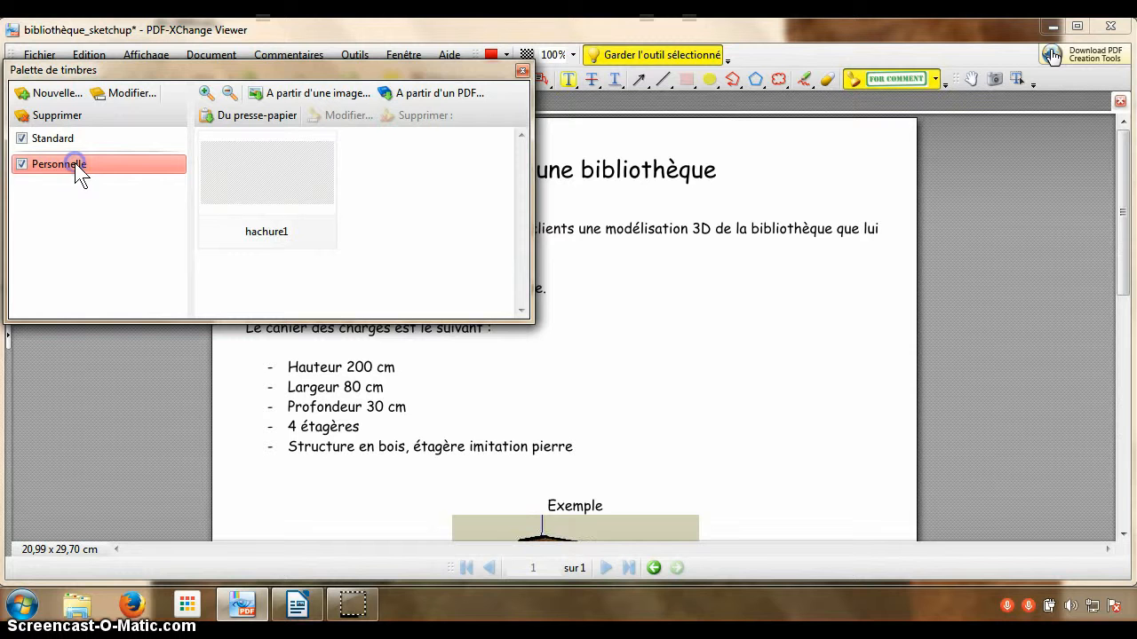
{"action": "left_click", "coordinate": [21, 164]}
{"action": "left_click", "coordinate": [230, 186]}
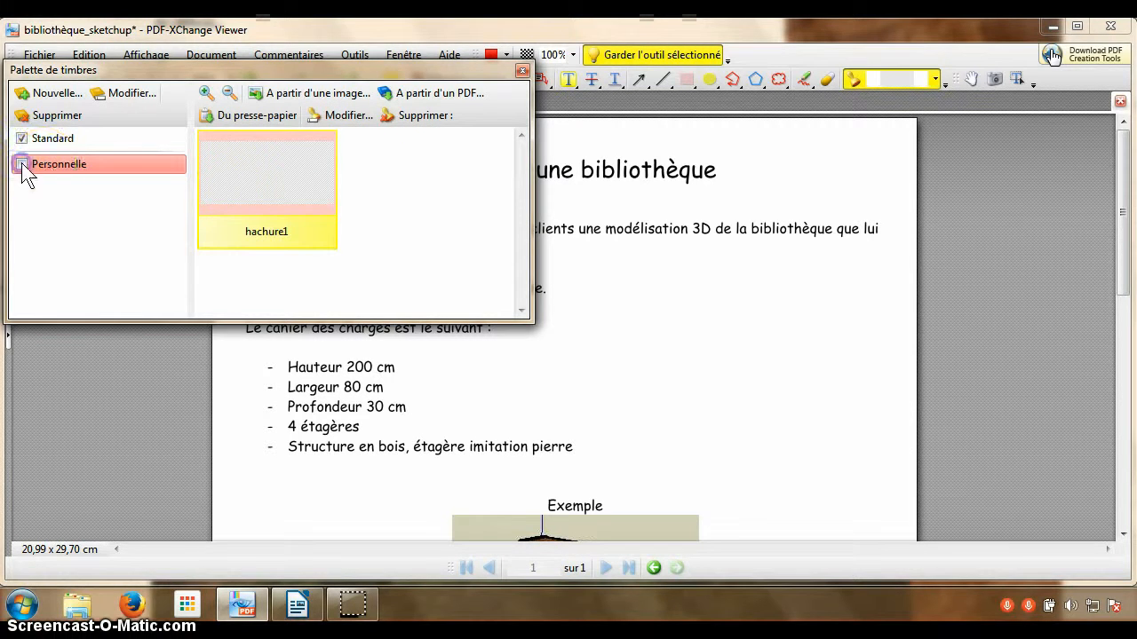
{"action": "left_click", "coordinate": [49, 115]}
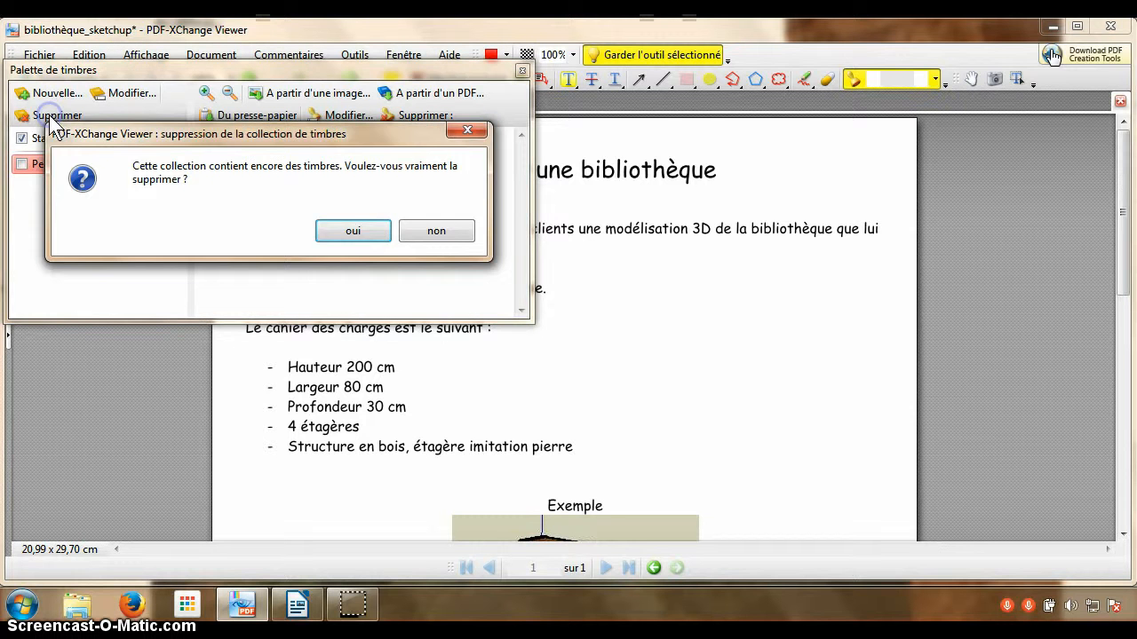
{"action": "left_click", "coordinate": [330, 226]}
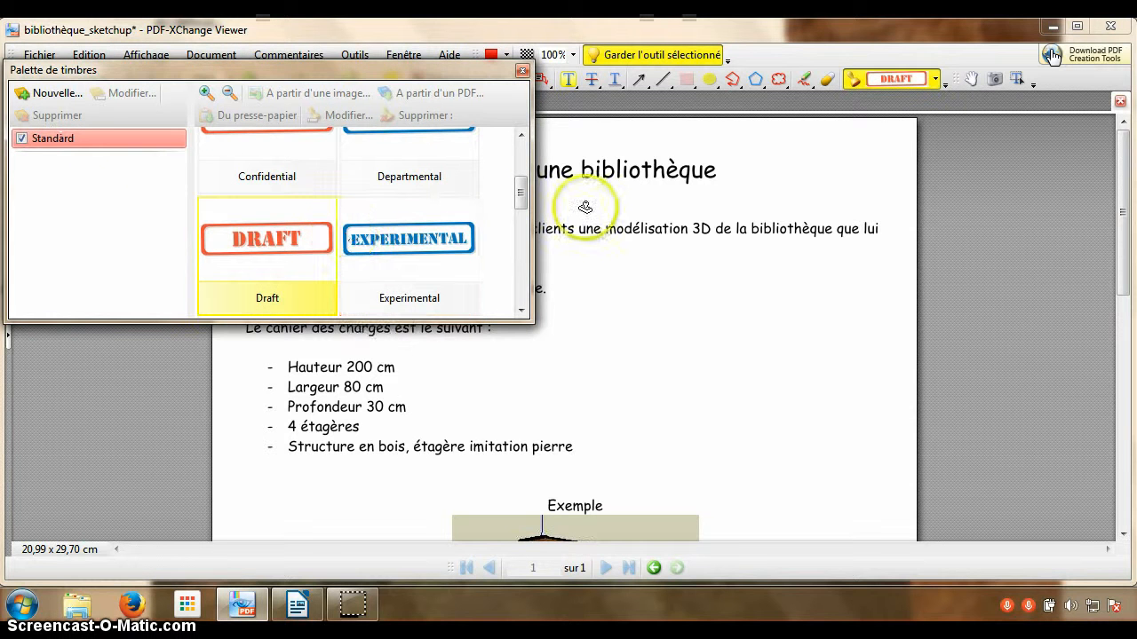
{"action": "left_click", "coordinate": [522, 70]}
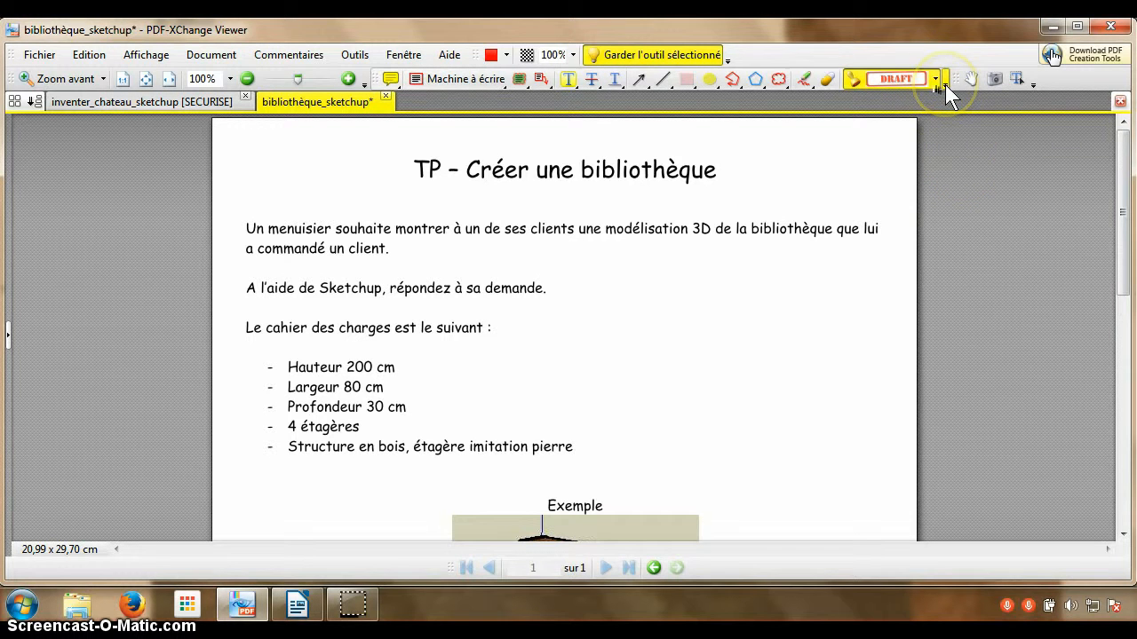
Step: Reopen the stamp palette, move it to mid-document, and make As Is the current stamp instead of Experimental
{"action": "left_click", "coordinate": [934, 79]}
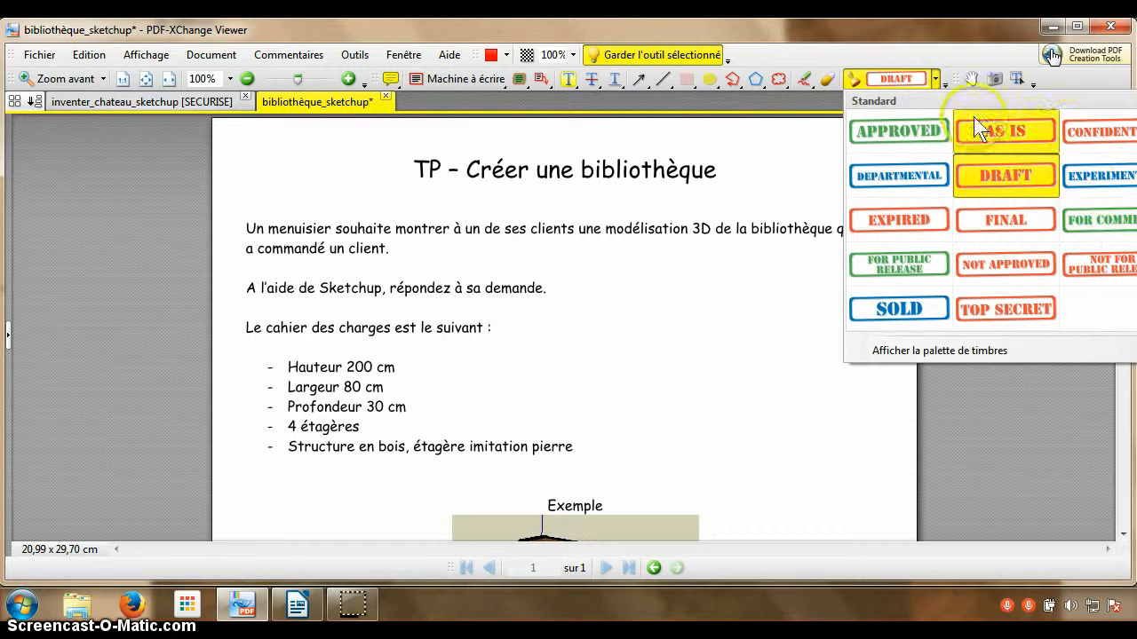
{"action": "left_click", "coordinate": [915, 351]}
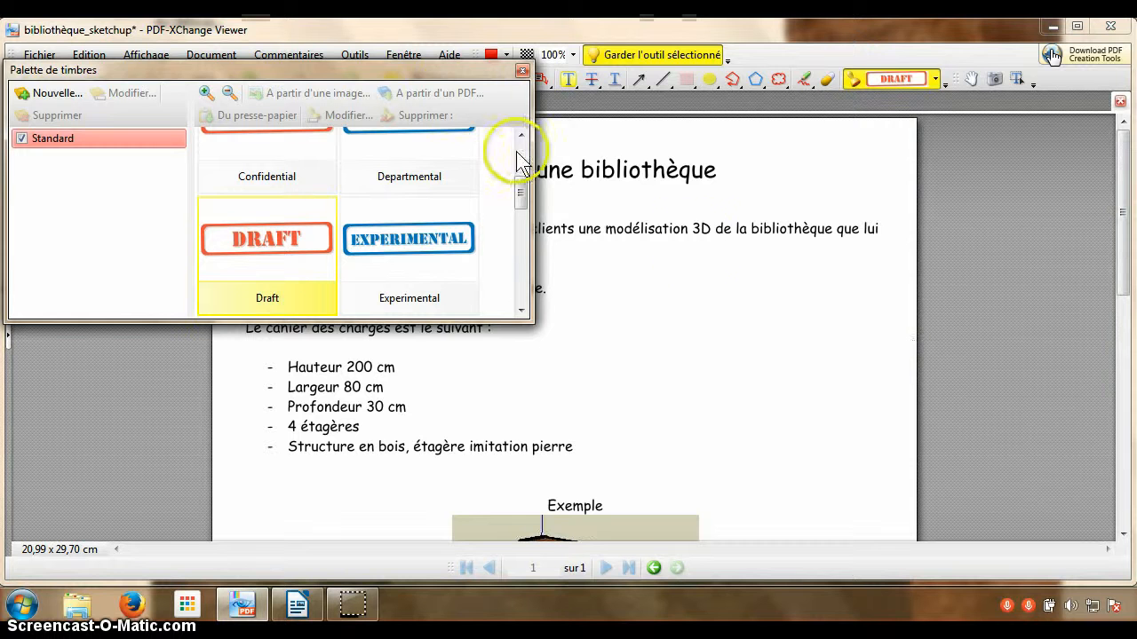
{"action": "left_click_drag", "start_coordinate": [375, 69], "coordinate": [730, 173]}
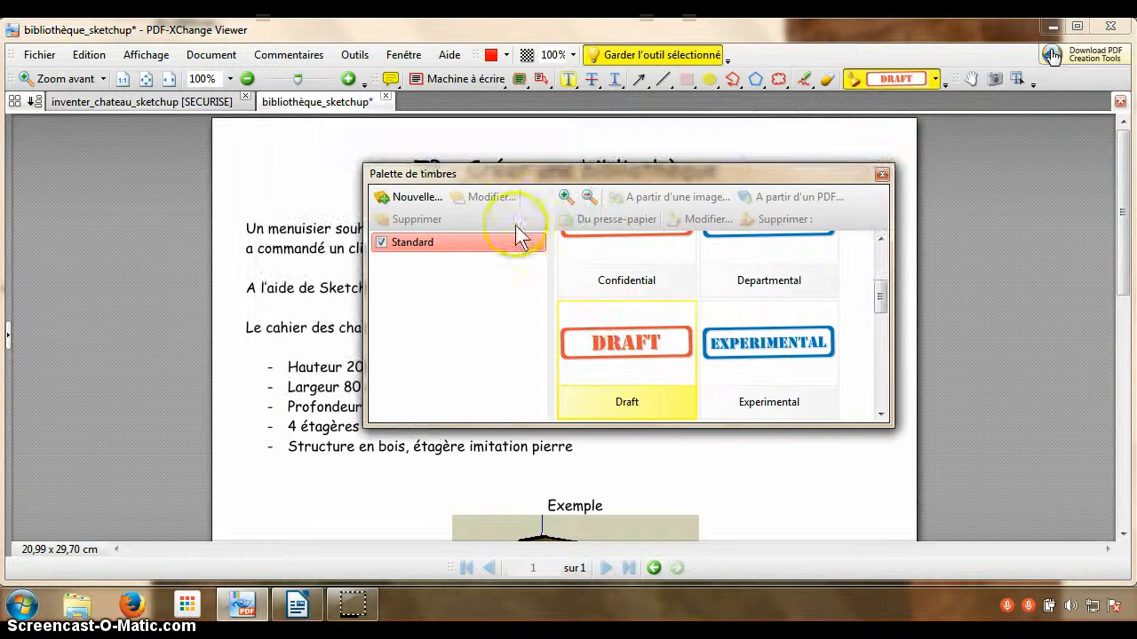
{"action": "left_click", "coordinate": [794, 363]}
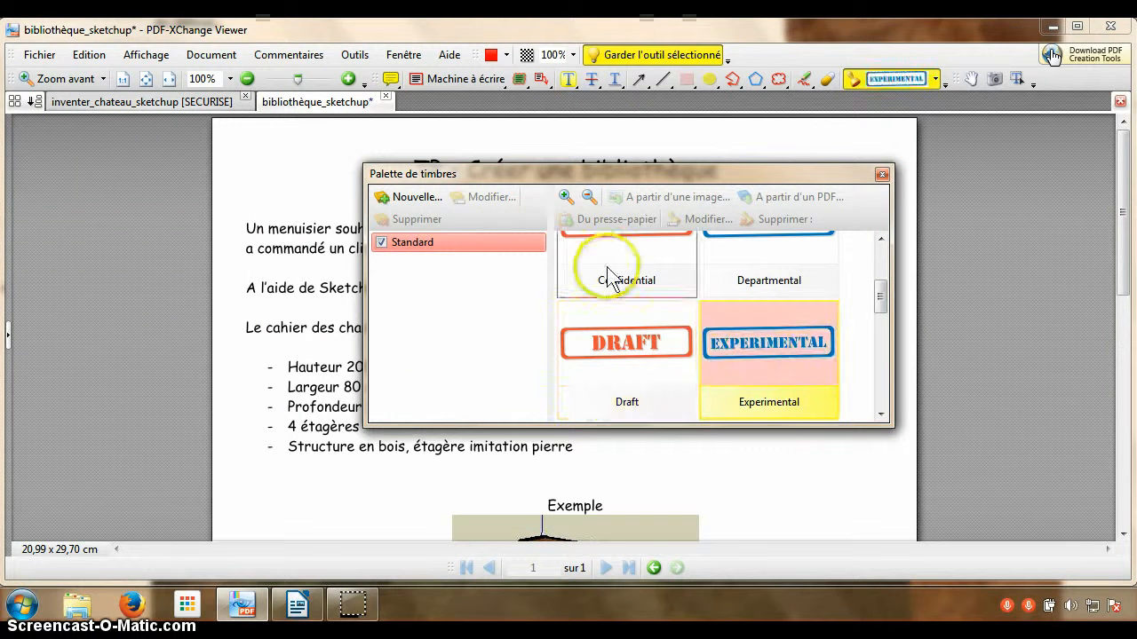
{"action": "left_click", "coordinate": [452, 243]}
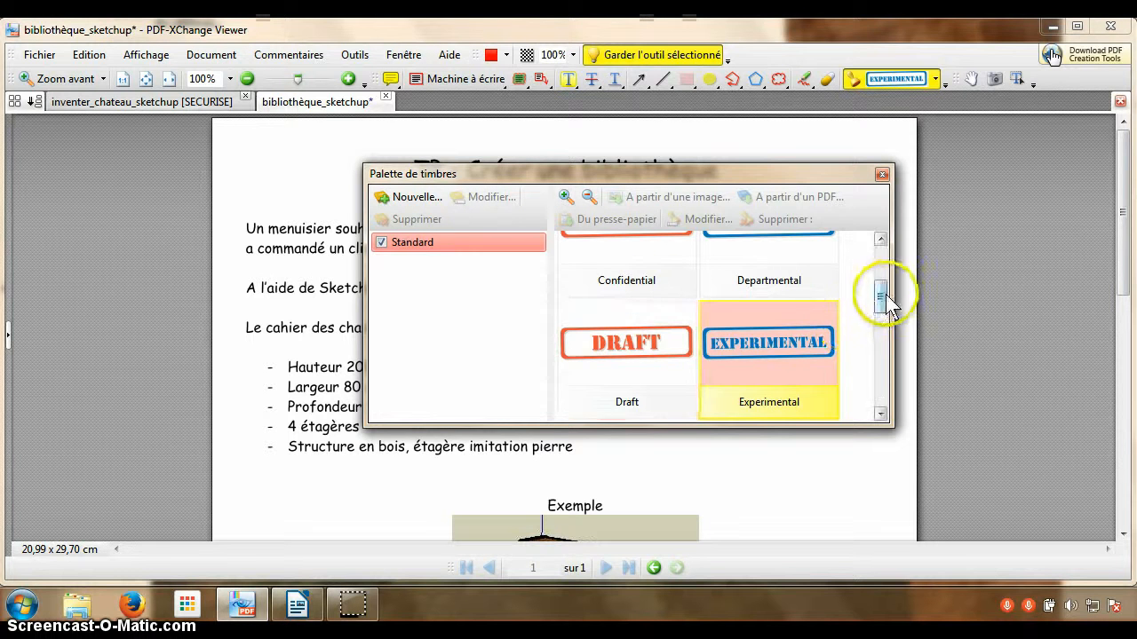
{"action": "left_click_drag", "start_coordinate": [886, 294], "coordinate": [880, 255]}
{"action": "left_click", "coordinate": [786, 271]}
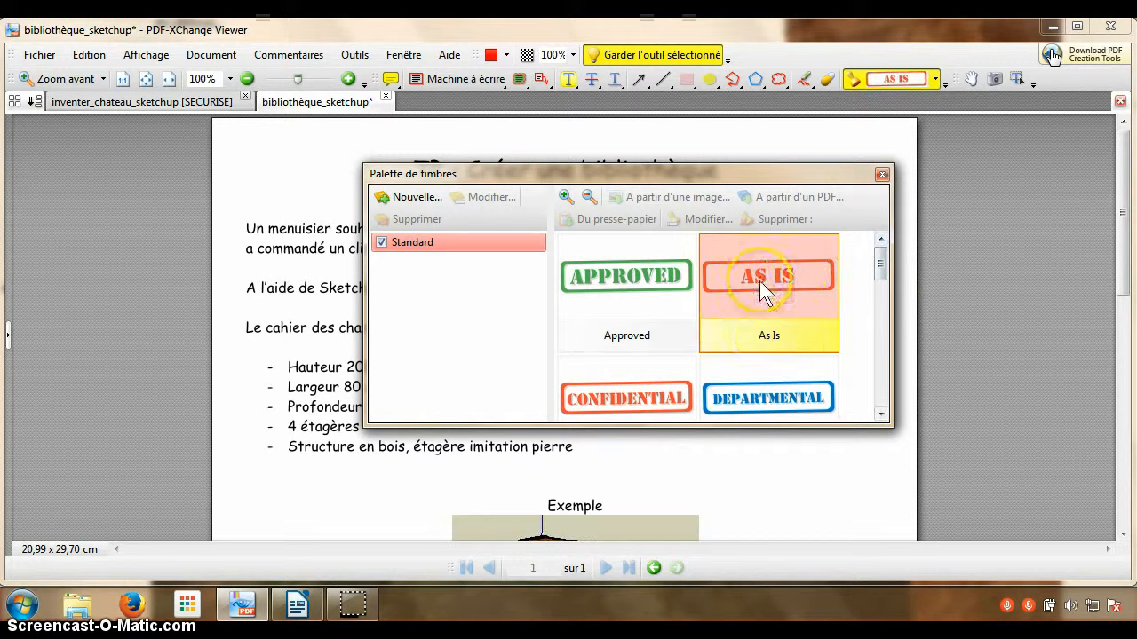
{"action": "left_click", "coordinate": [800, 219]}
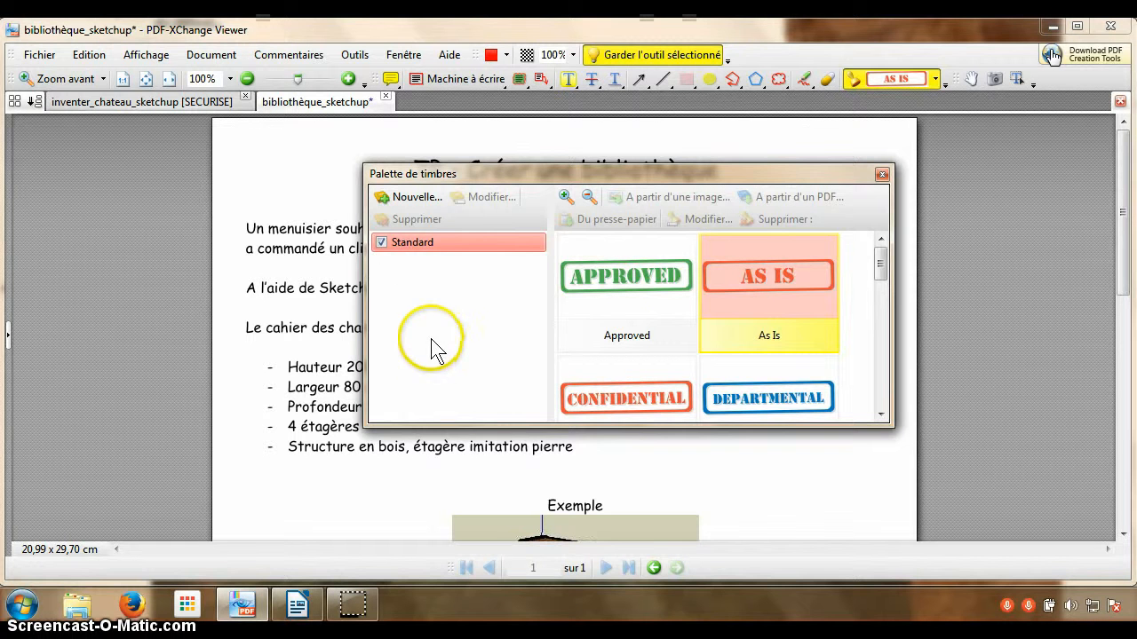
Step: Create a new stamp collection named 'Bampons perso' and delete the extra Nouvelle collection
{"action": "left_click", "coordinate": [410, 199]}
{"action": "type", "text": "B"}
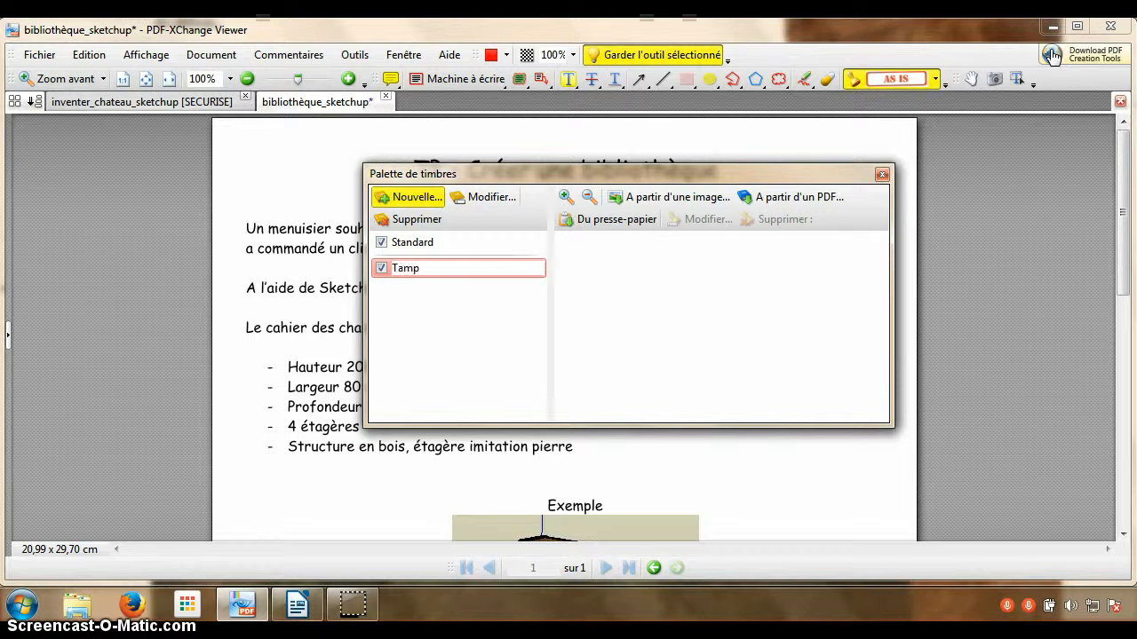
{"action": "type", "text": "ampons perso guillaume"}
{"action": "left_click", "coordinate": [408, 198]}
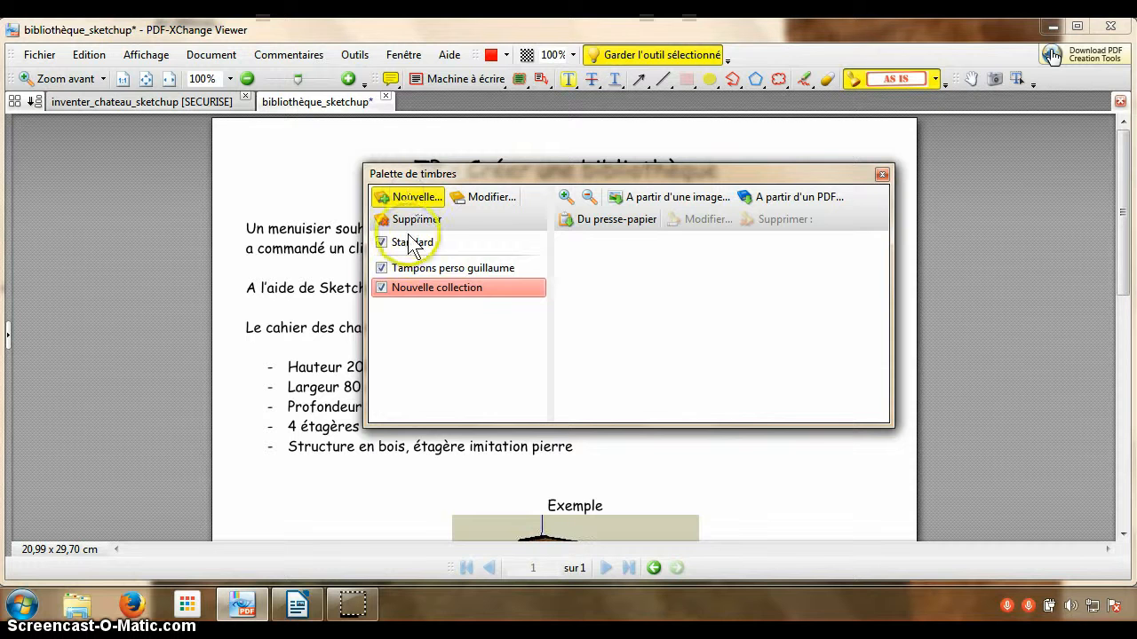
{"action": "left_click", "coordinate": [432, 268]}
{"action": "left_click", "coordinate": [415, 290]}
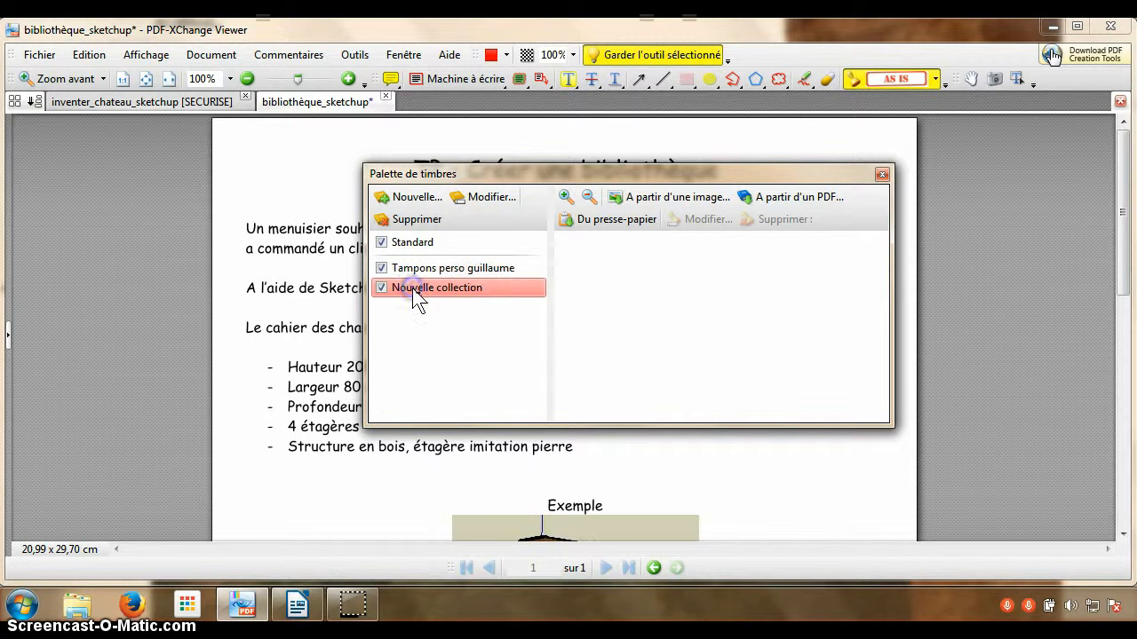
{"action": "left_click", "coordinate": [404, 220]}
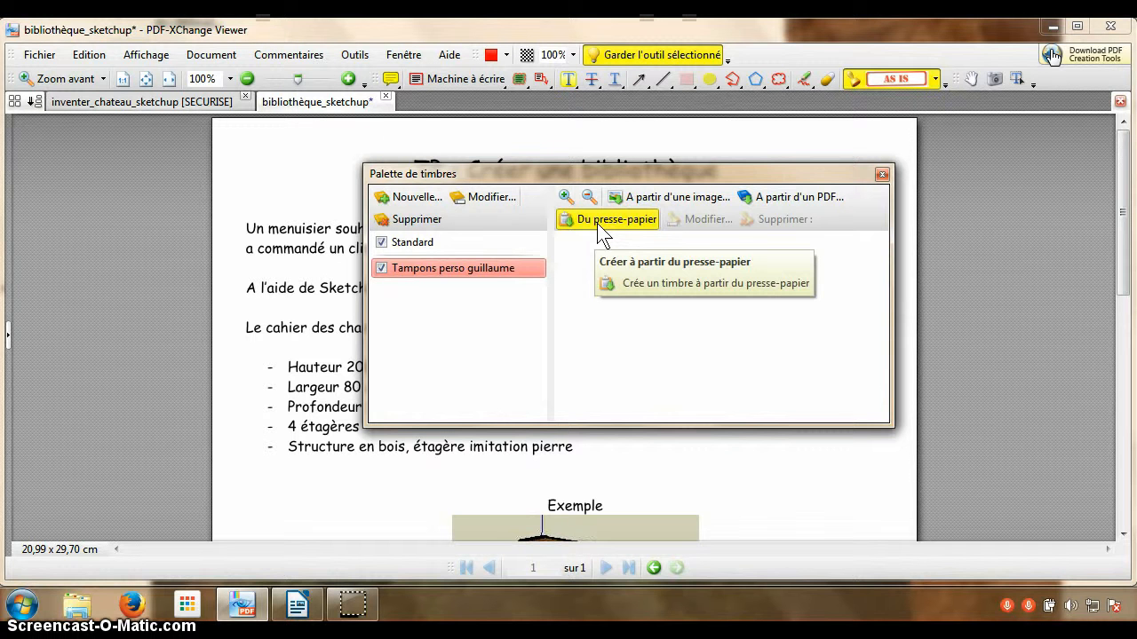
{"action": "left_click", "coordinate": [657, 203]}
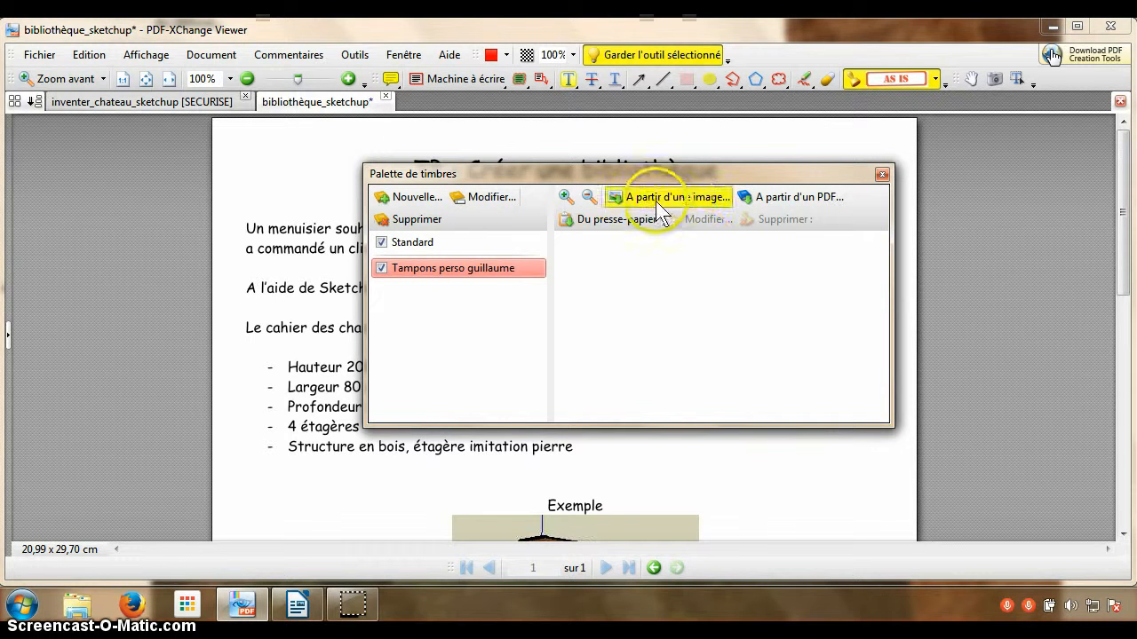
Step: In Writer, dismiss the file read error and type the user's name in red centred text
{"action": "left_click", "coordinate": [296, 615]}
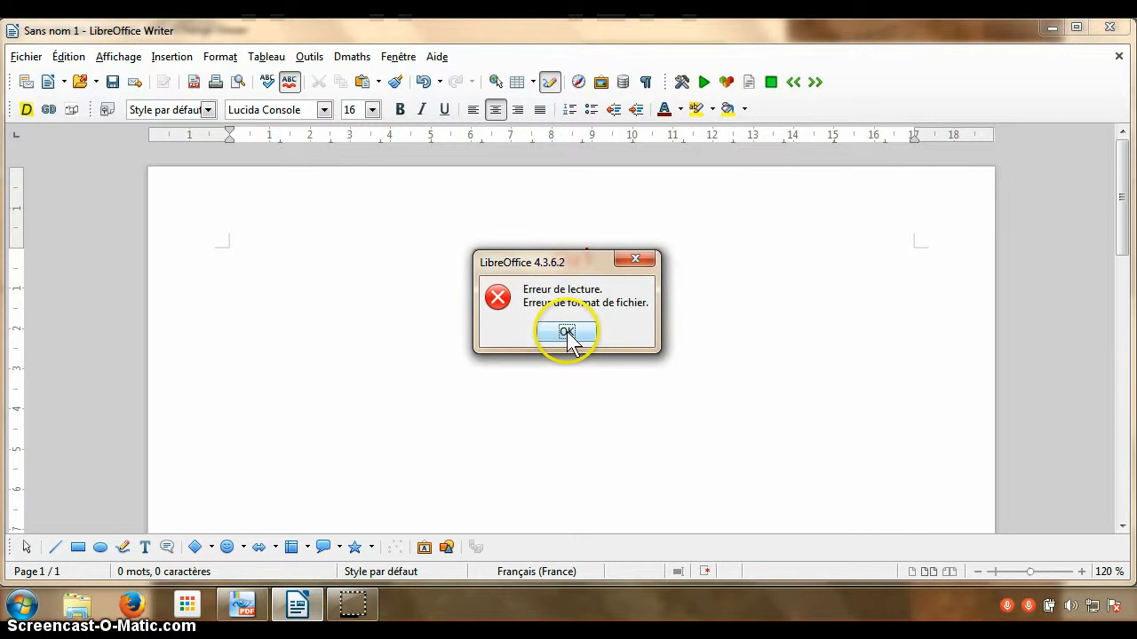
{"action": "left_click", "coordinate": [567, 331]}
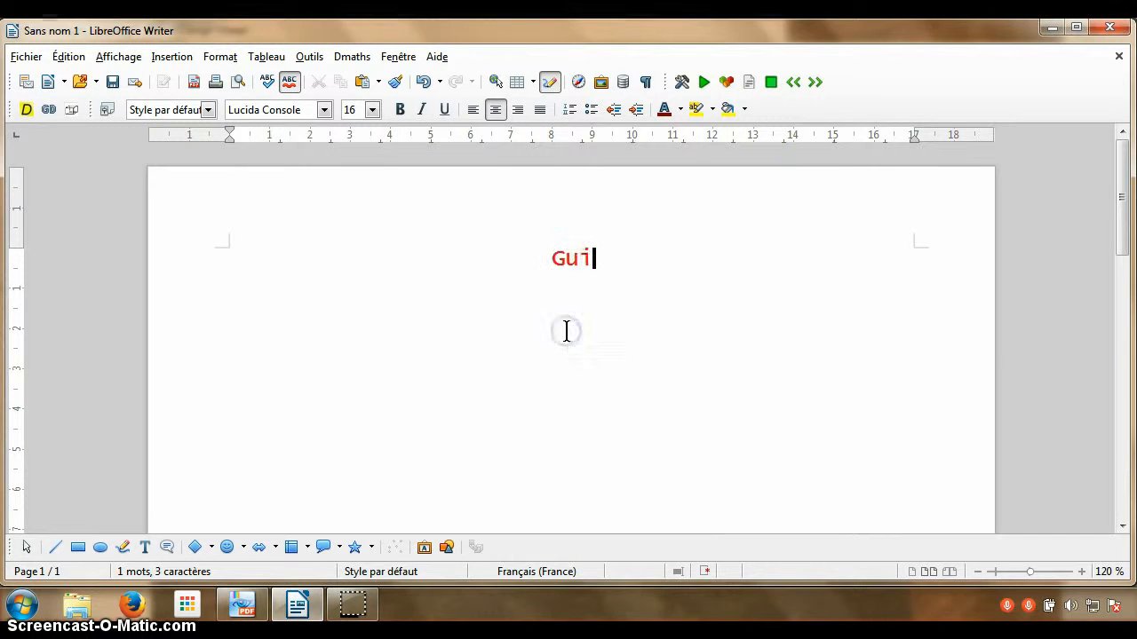
{"action": "type", "text": "llaume"}
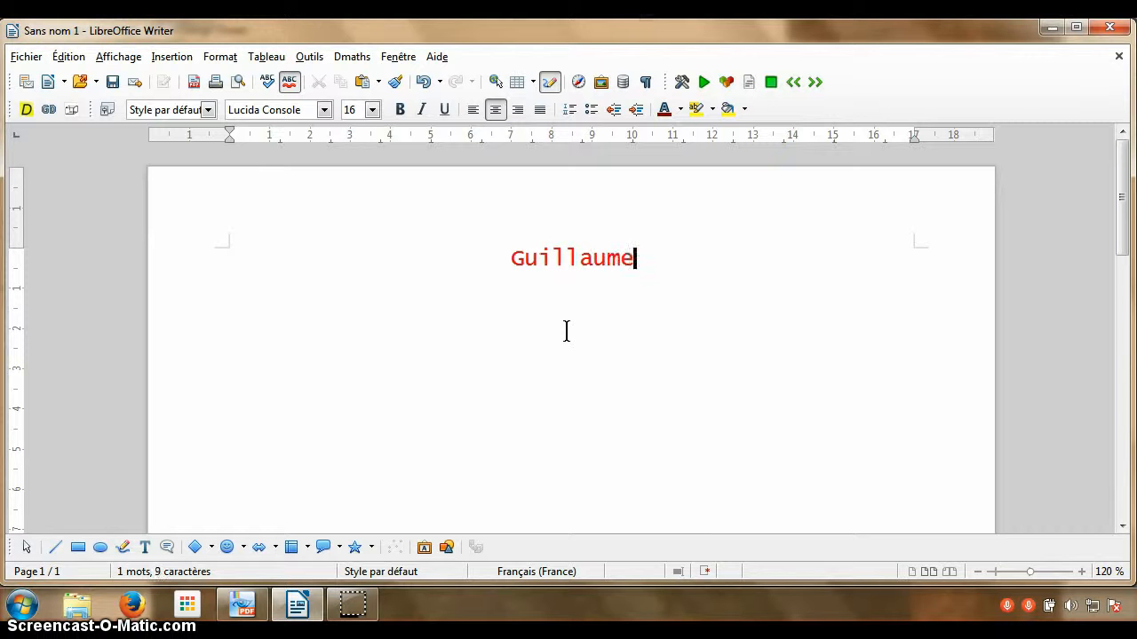
{"action": "type", "text": " Durieux"}
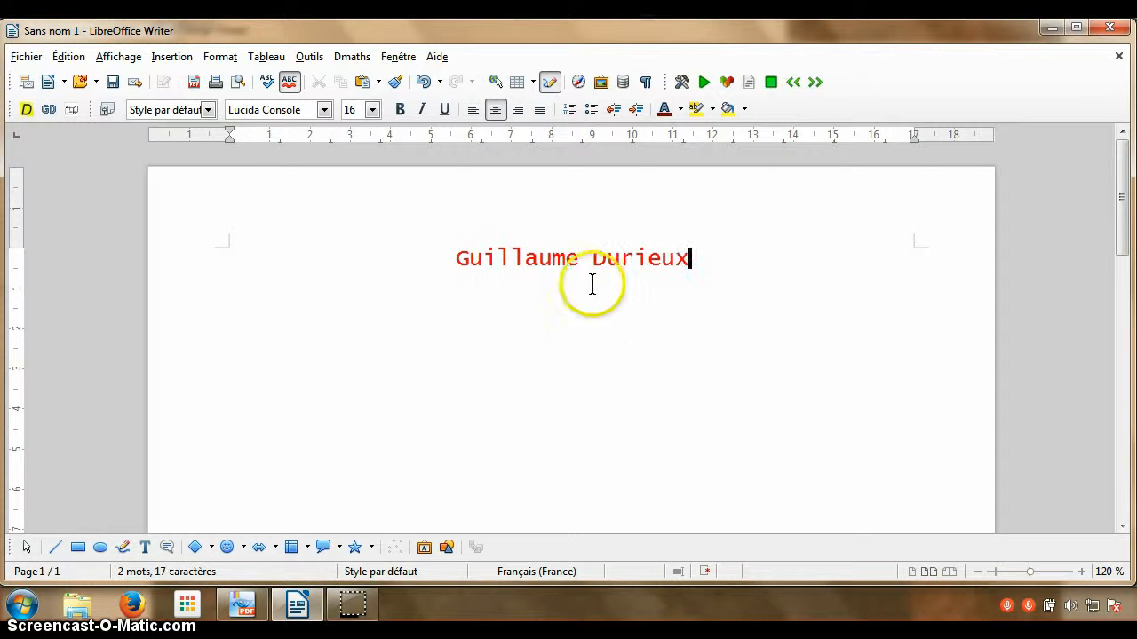
{"action": "left_click_drag", "start_coordinate": [690, 256], "coordinate": [530, 234]}
{"action": "left_click", "coordinate": [594, 344]}
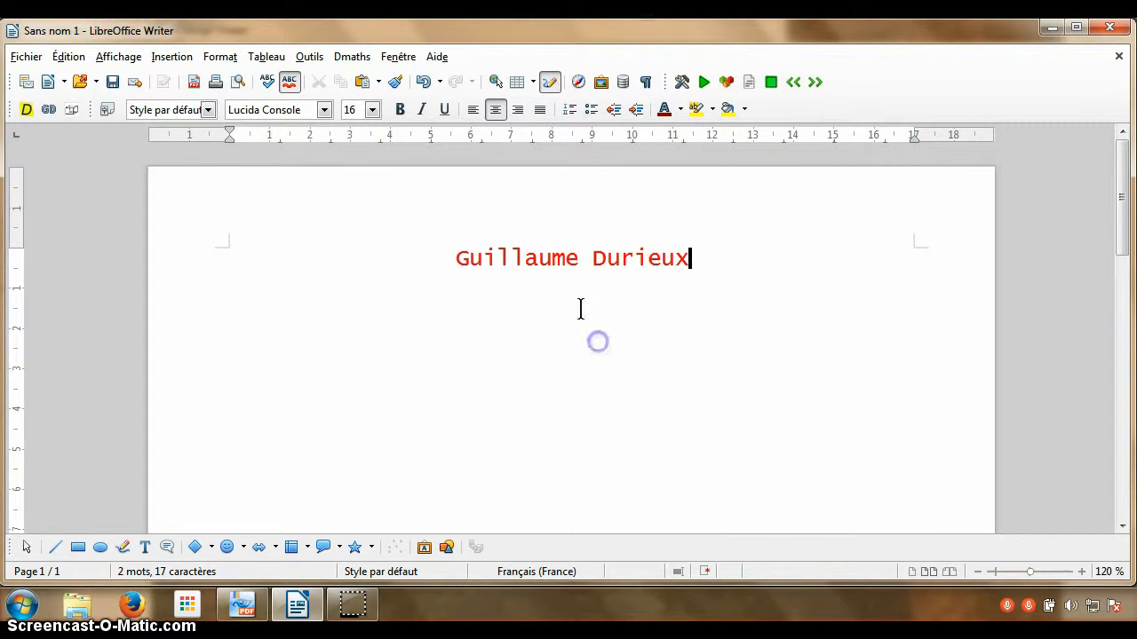
Step: Select the red name line, copy it to the clipboard, and go back to PDF-XChange Viewer
{"action": "left_click", "coordinate": [453, 258]}
{"action": "left_click", "coordinate": [698, 257], "text": "shift"}
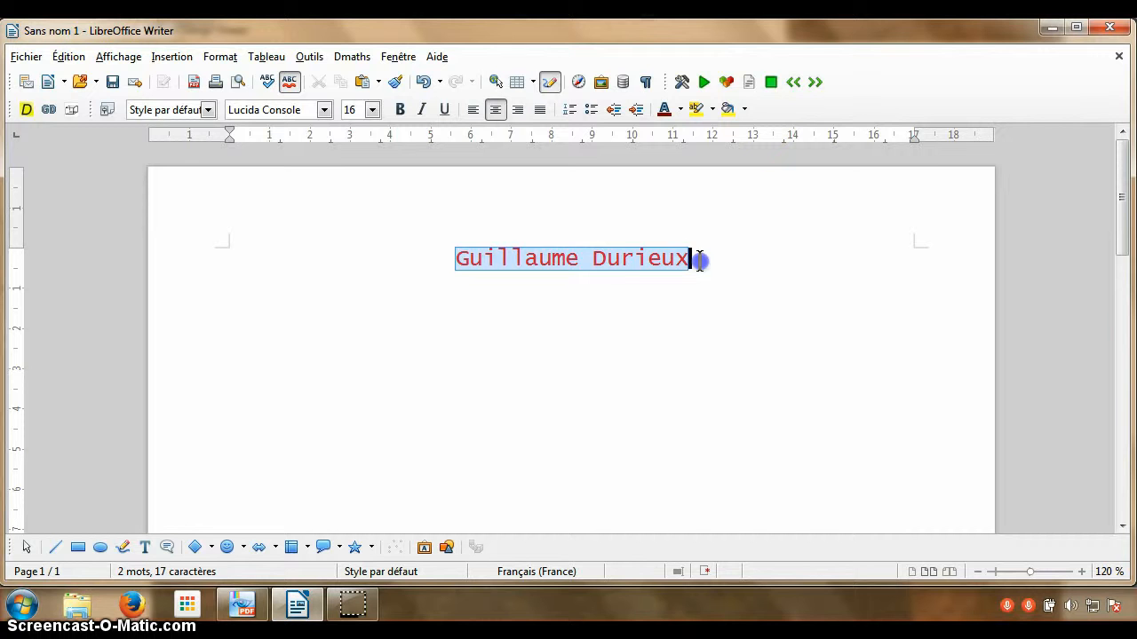
{"action": "right_click", "coordinate": [599, 258]}
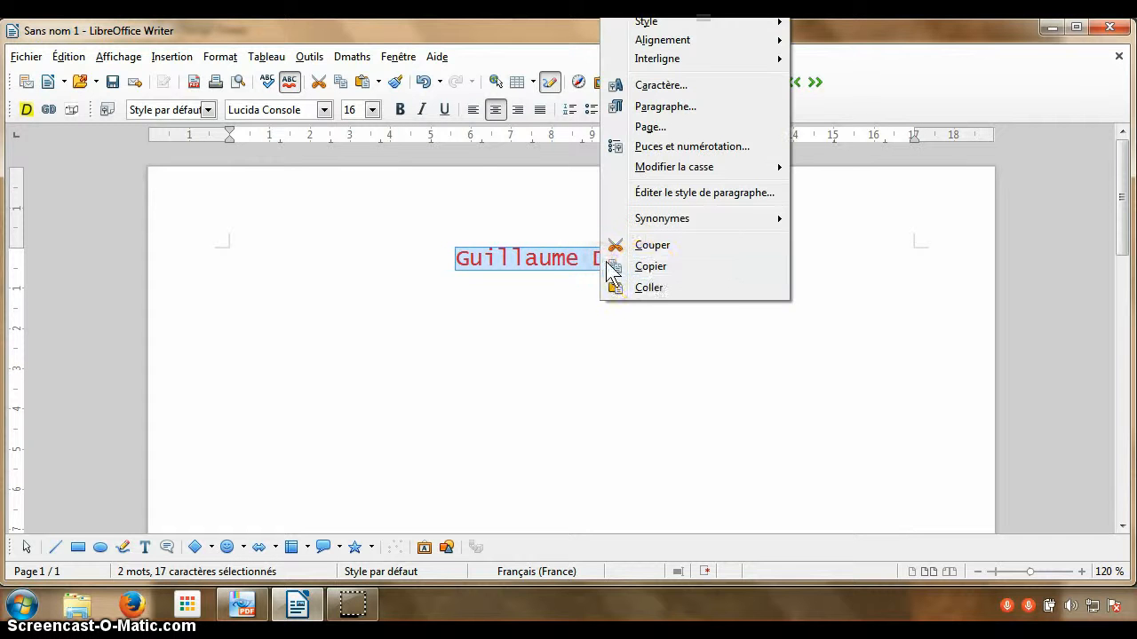
{"action": "left_click", "coordinate": [647, 267]}
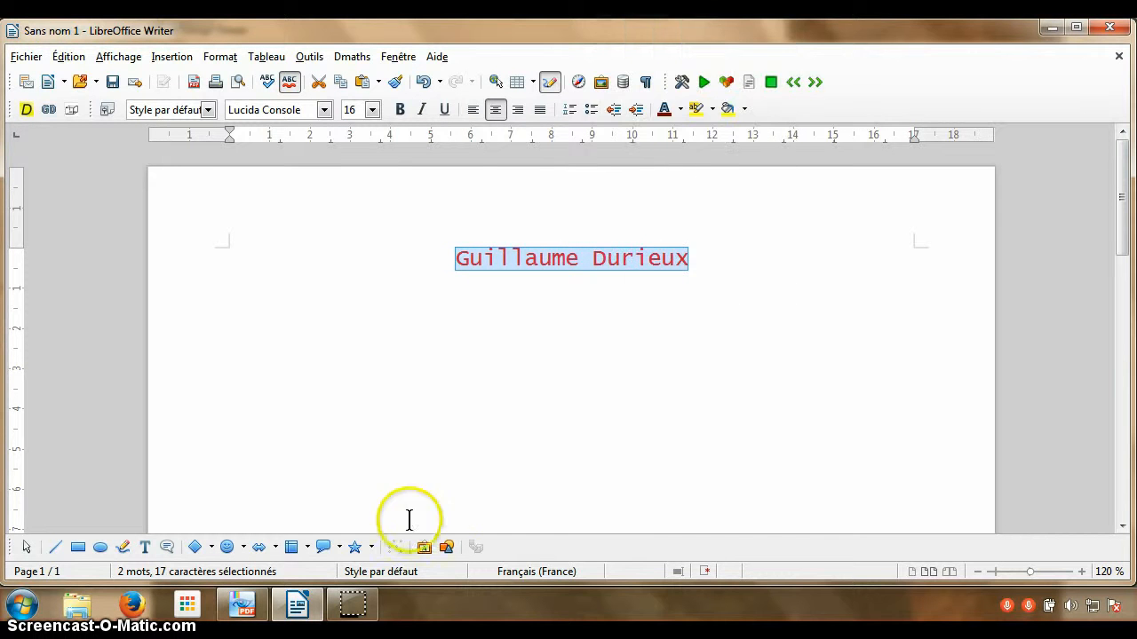
{"action": "left_click", "coordinate": [240, 611]}
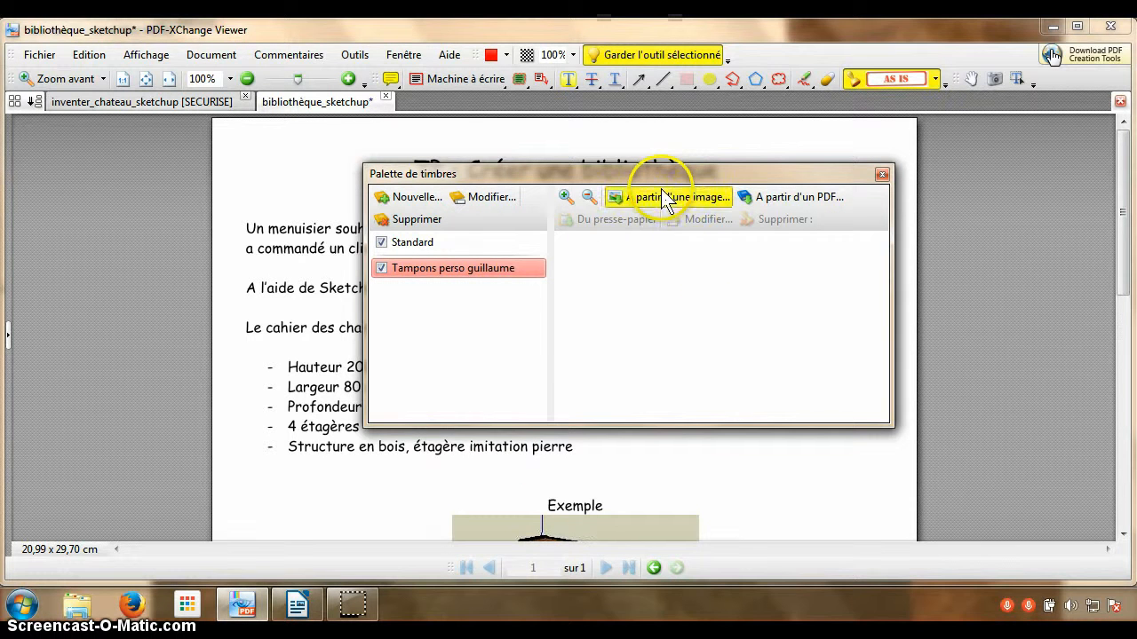
Step: Back in Writer, deselect the red name and add an empty line below it
{"action": "left_click", "coordinate": [296, 604]}
{"action": "left_click", "coordinate": [524, 367]}
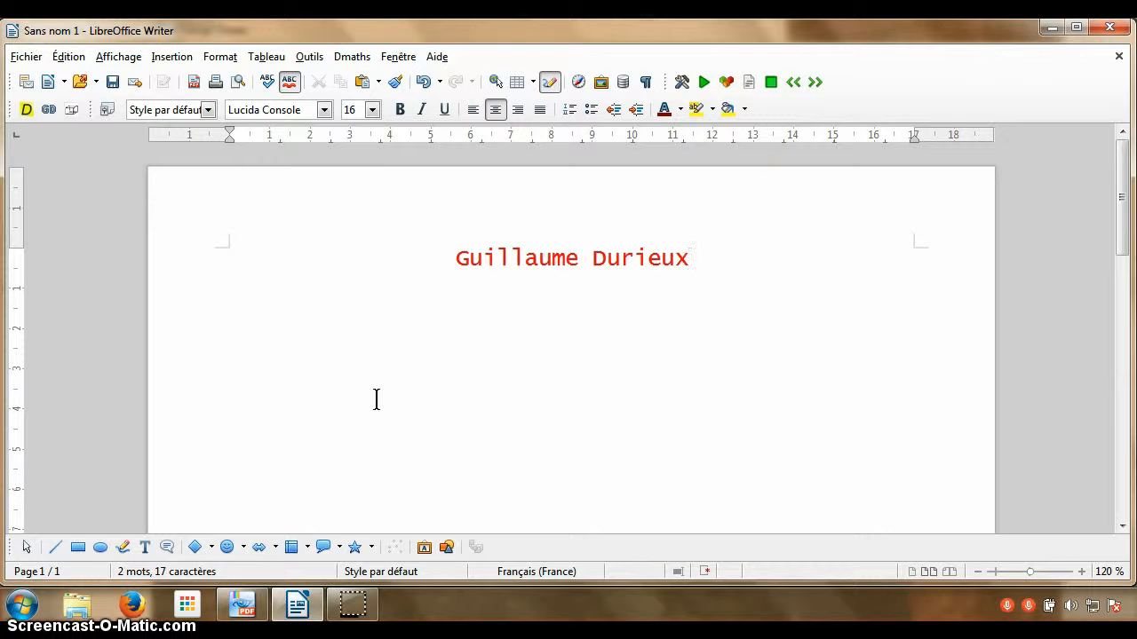
{"action": "key", "text": "Return"}
{"action": "left_click", "coordinate": [376, 400]}
Step: Launch PhotoFiltre 7 through a Start menu search for 'phot'
{"action": "left_click", "coordinate": [26, 606]}
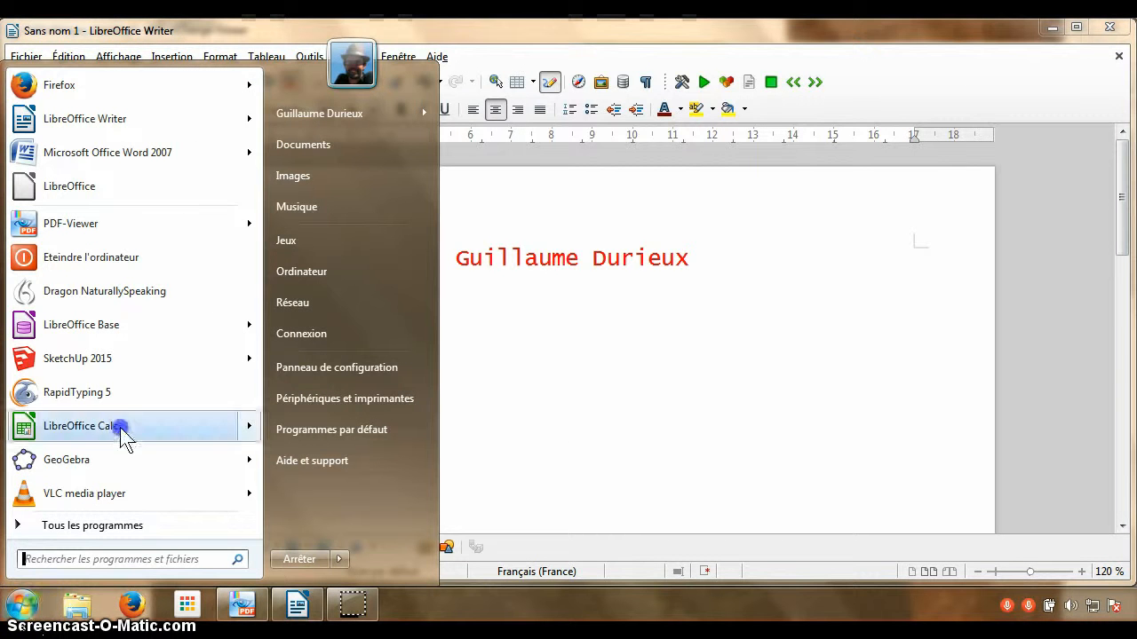
{"action": "type", "text": "php"}
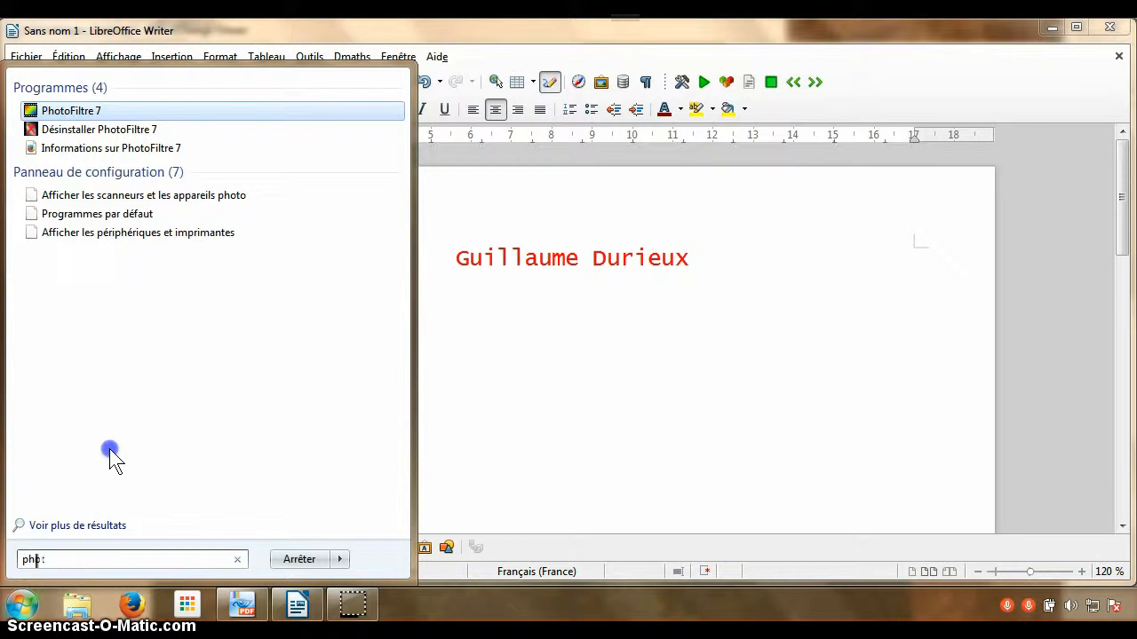
{"action": "type", "text": "t"}
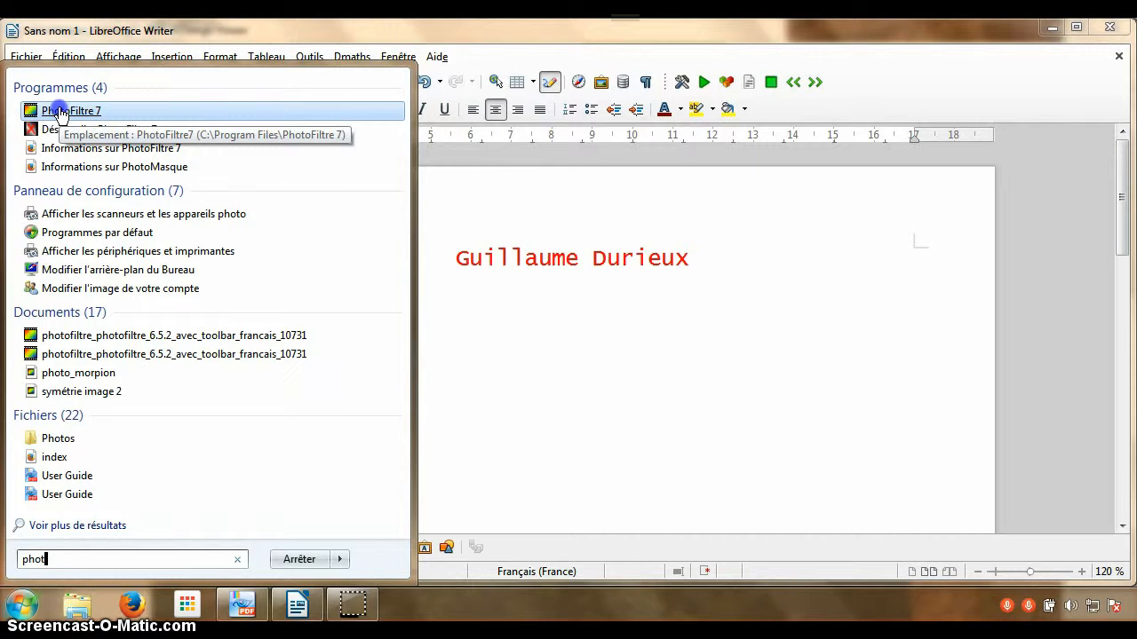
{"action": "left_click", "coordinate": [58, 113]}
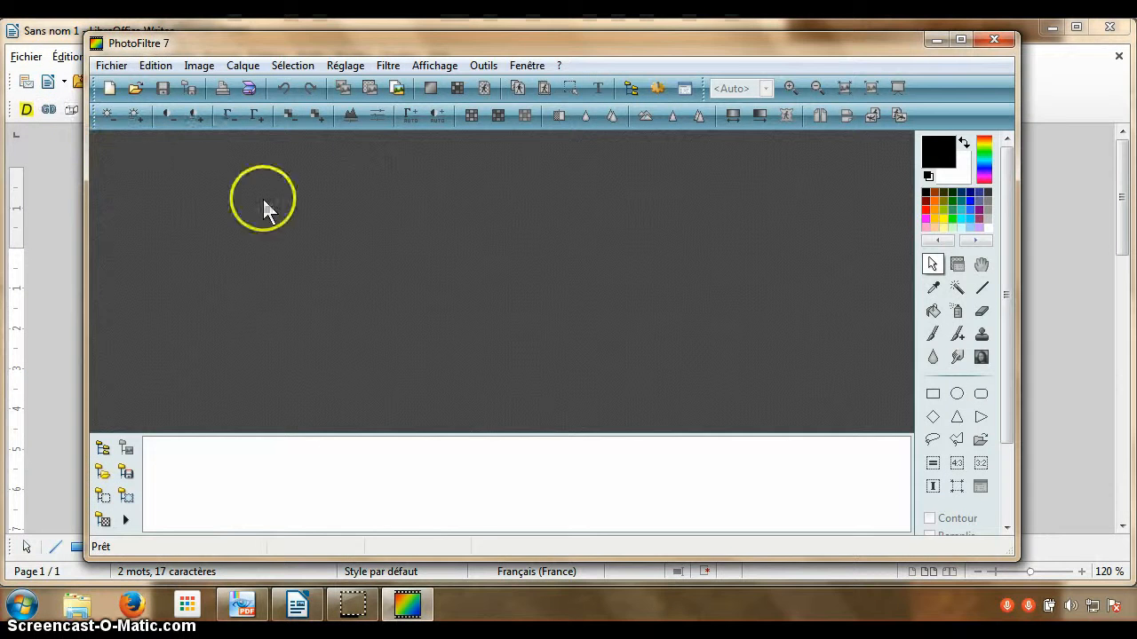
Step: Paste the clipboard into PhotoFiltre as a new image and zoom in on the red name
{"action": "left_click", "coordinate": [155, 66]}
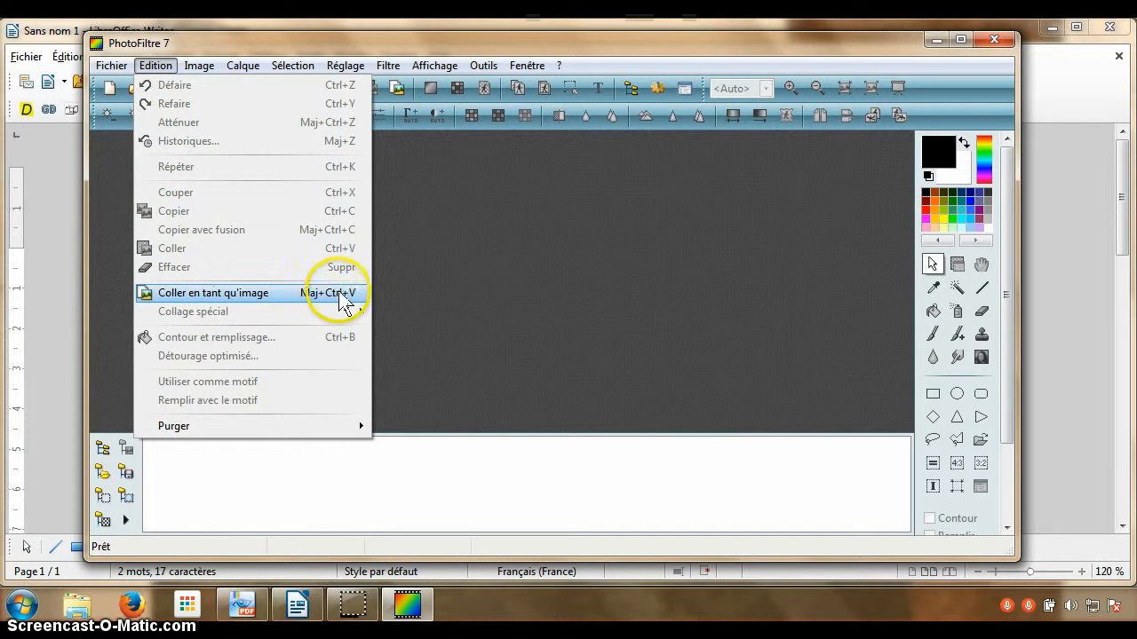
{"action": "left_click", "coordinate": [251, 296]}
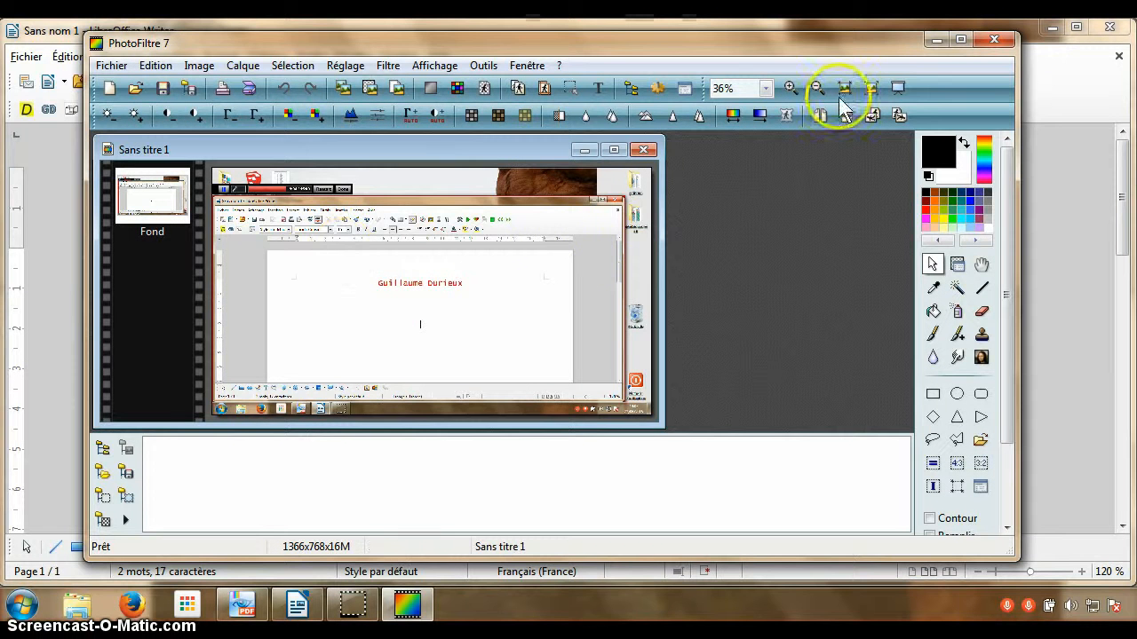
{"action": "left_click", "coordinate": [790, 88]}
{"action": "left_click", "coordinate": [789, 88]}
{"action": "left_click", "coordinate": [790, 88]}
{"action": "left_click", "coordinate": [789, 88]}
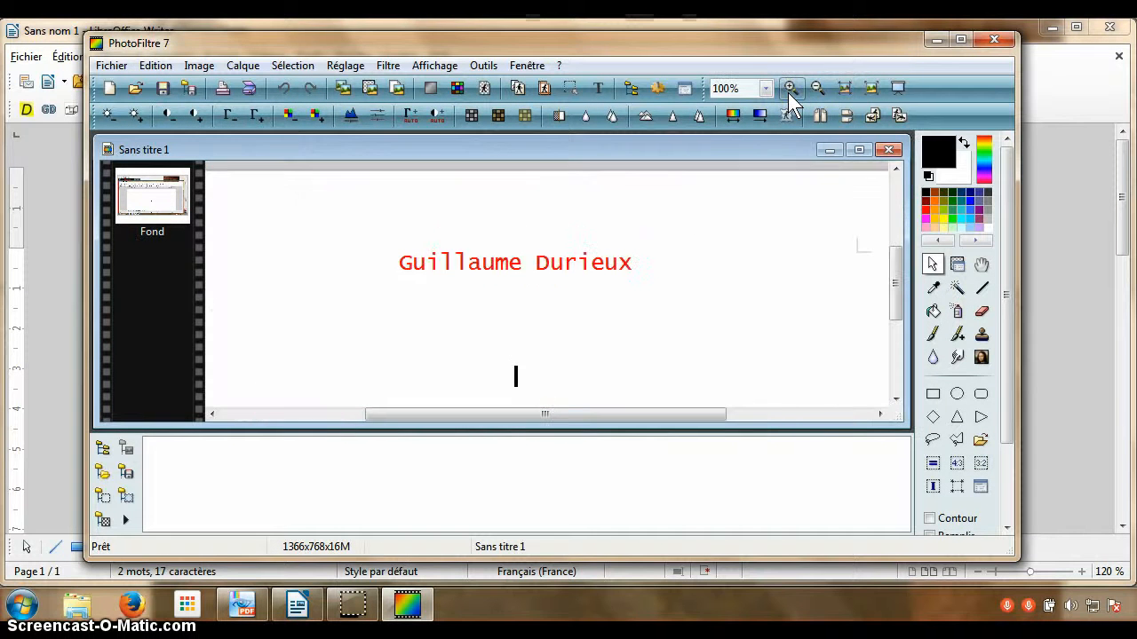
{"action": "left_click", "coordinate": [790, 88]}
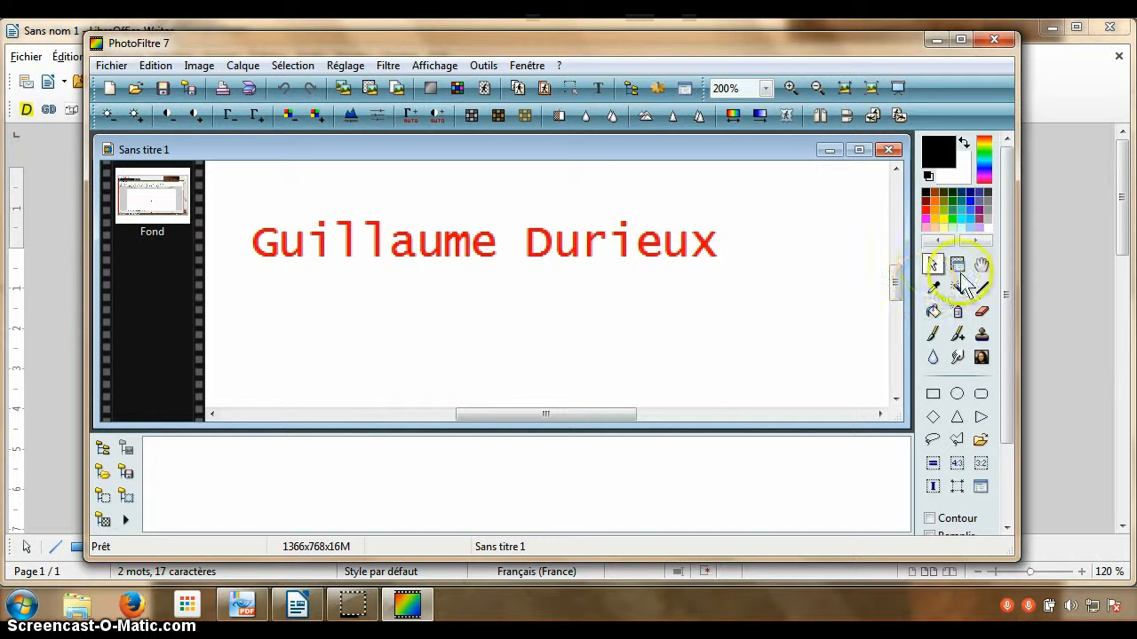
Step: Select the red name text with a rectangle and cut it out of the image
{"action": "left_click", "coordinate": [931, 265]}
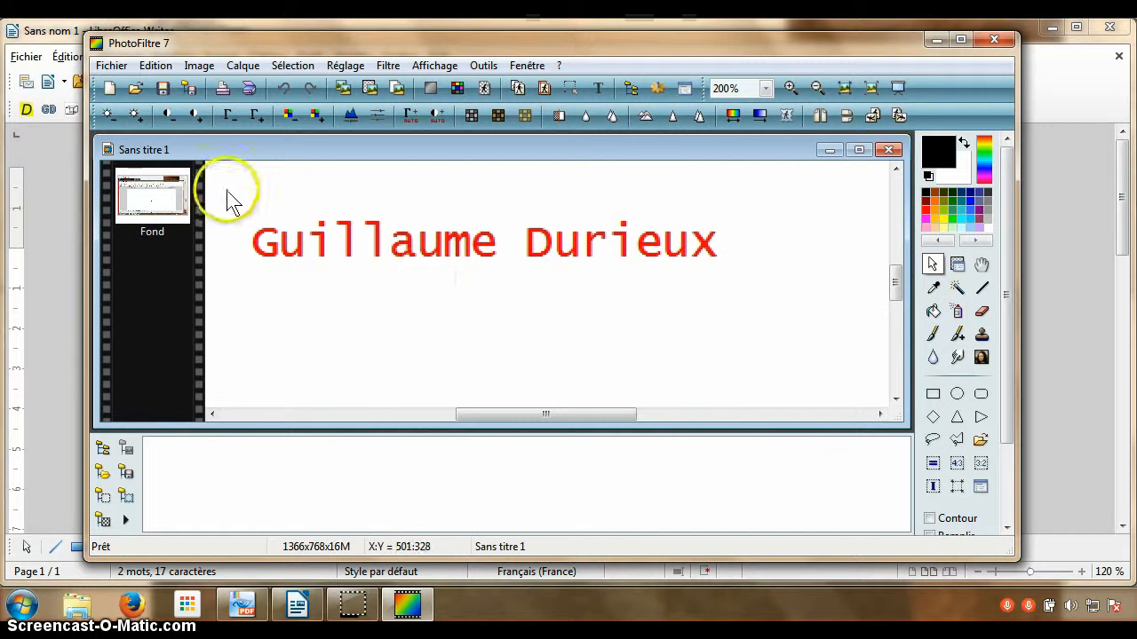
{"action": "left_click_drag", "start_coordinate": [230, 193], "coordinate": [746, 289]}
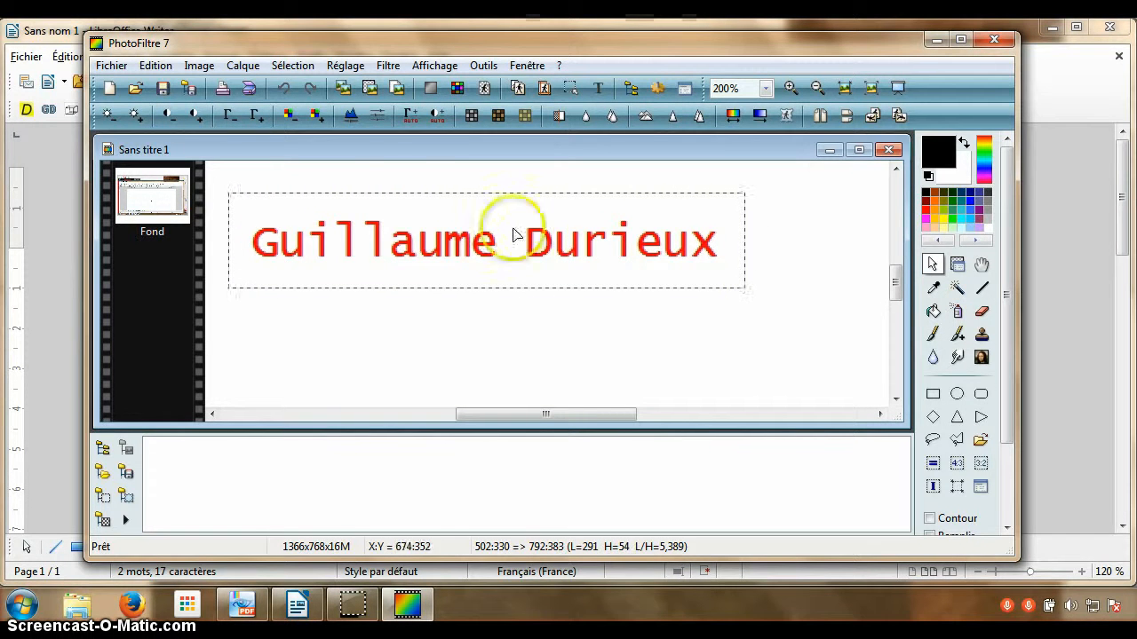
{"action": "left_click", "coordinate": [156, 68]}
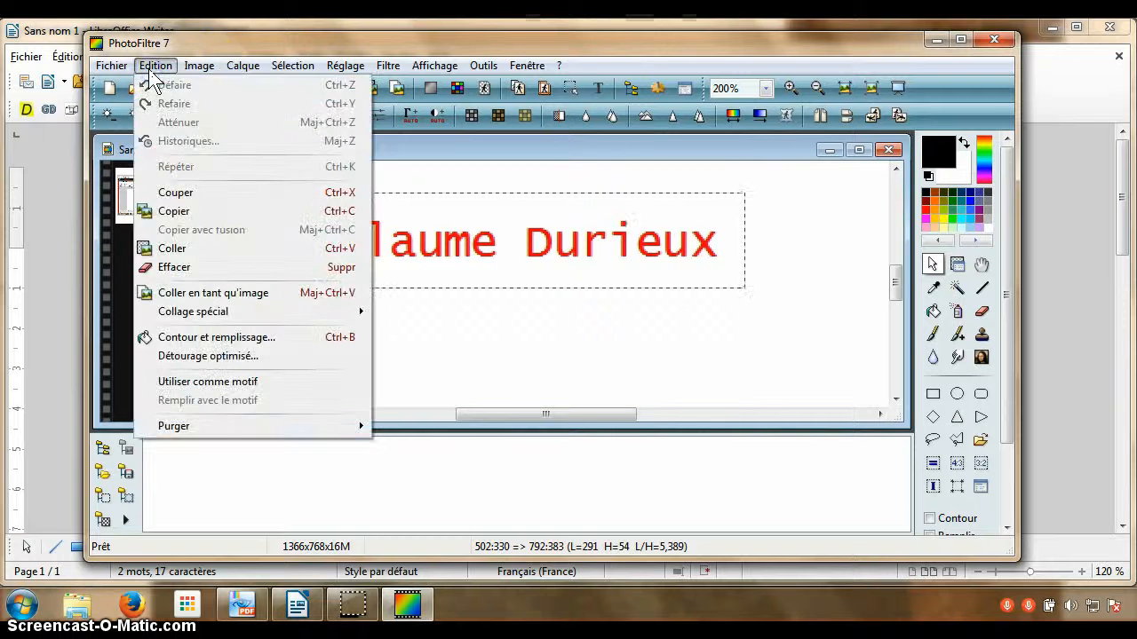
{"action": "left_click", "coordinate": [182, 194]}
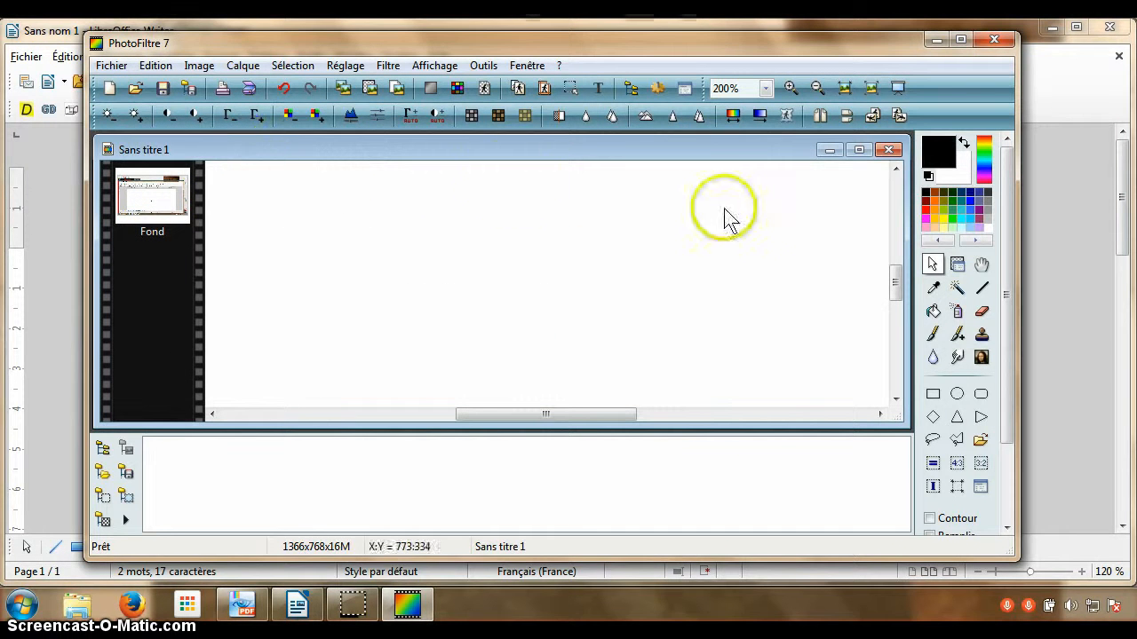
Step: Close the blank image without saving and paste the cut name as new image Sans titre 2
{"action": "left_click", "coordinate": [890, 151]}
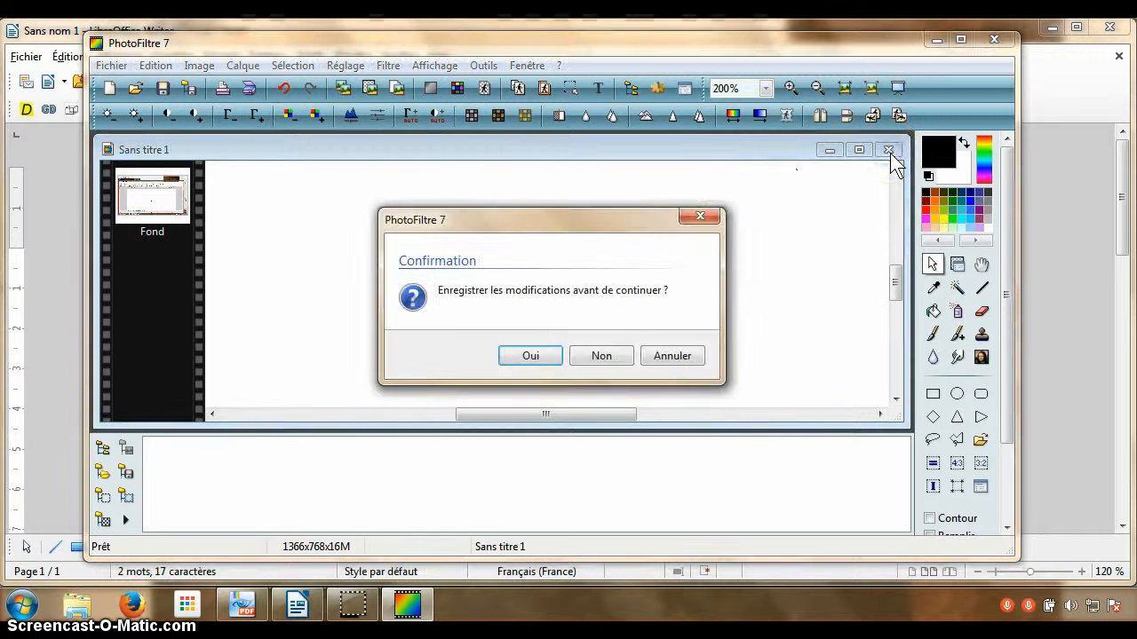
{"action": "left_click", "coordinate": [600, 360]}
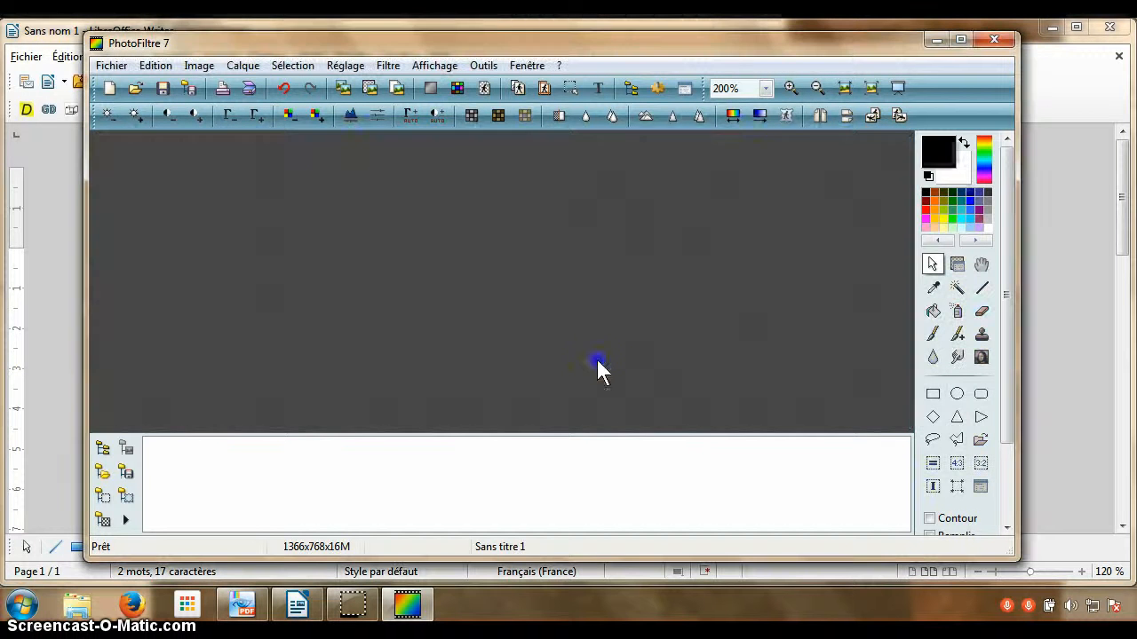
{"action": "left_click", "coordinate": [108, 67]}
{"action": "mouse_move", "coordinate": [159, 71]}
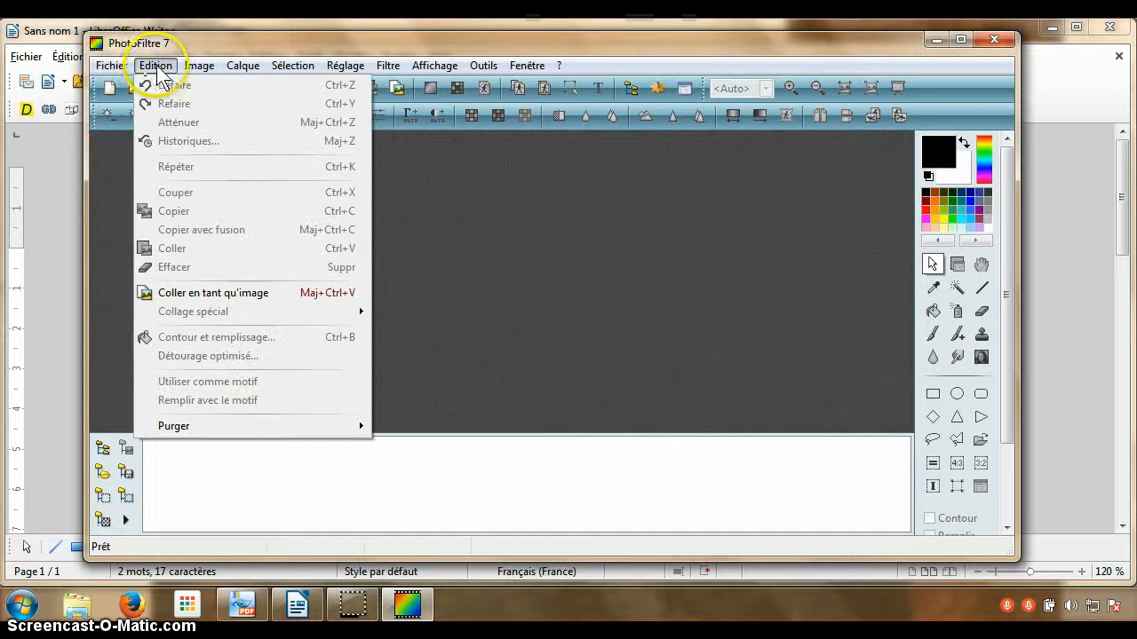
{"action": "left_click", "coordinate": [199, 296]}
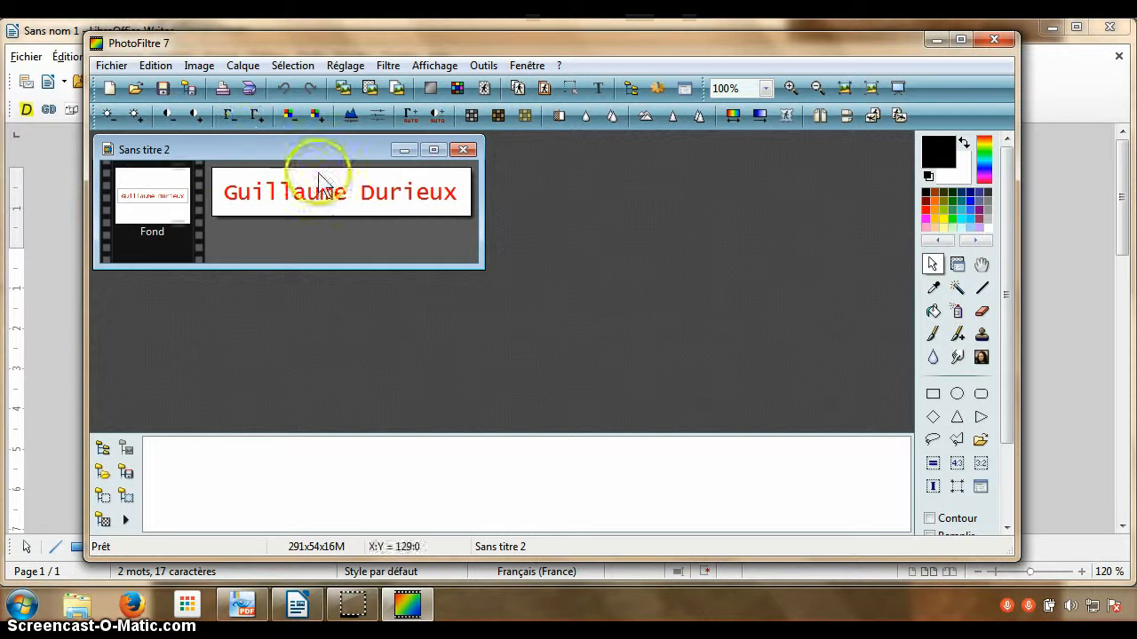
{"action": "left_click", "coordinate": [108, 68]}
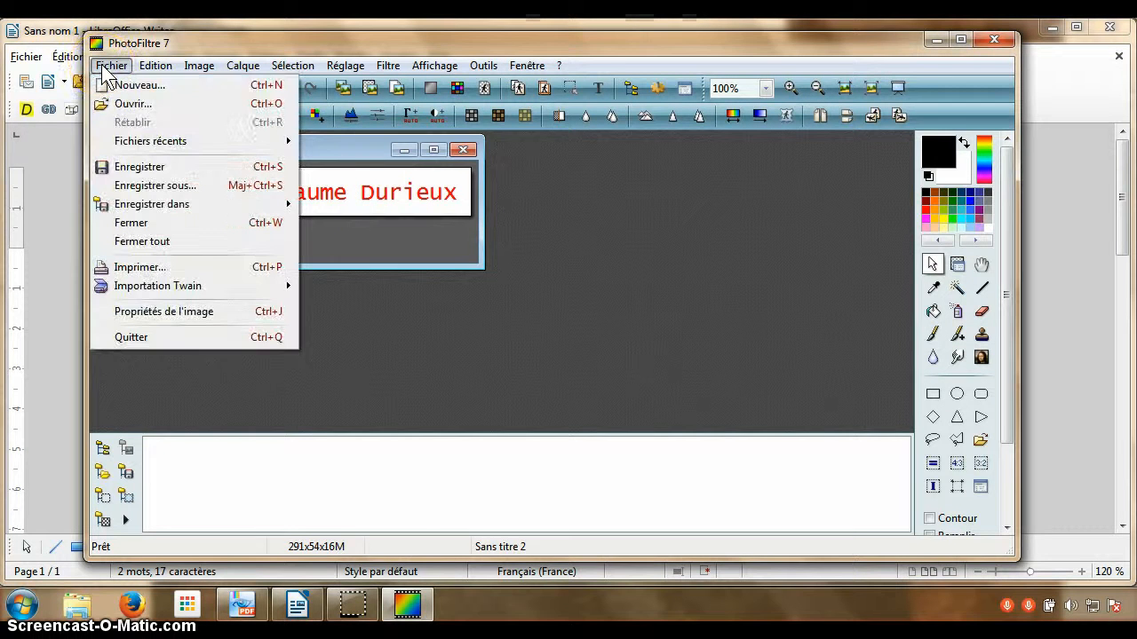
Step: Save the name image to the Desktop as JPEG 'tampon_nom prenom.jpg' at quality 100, then quit PhotoFiltre
{"action": "left_click", "coordinate": [153, 185]}
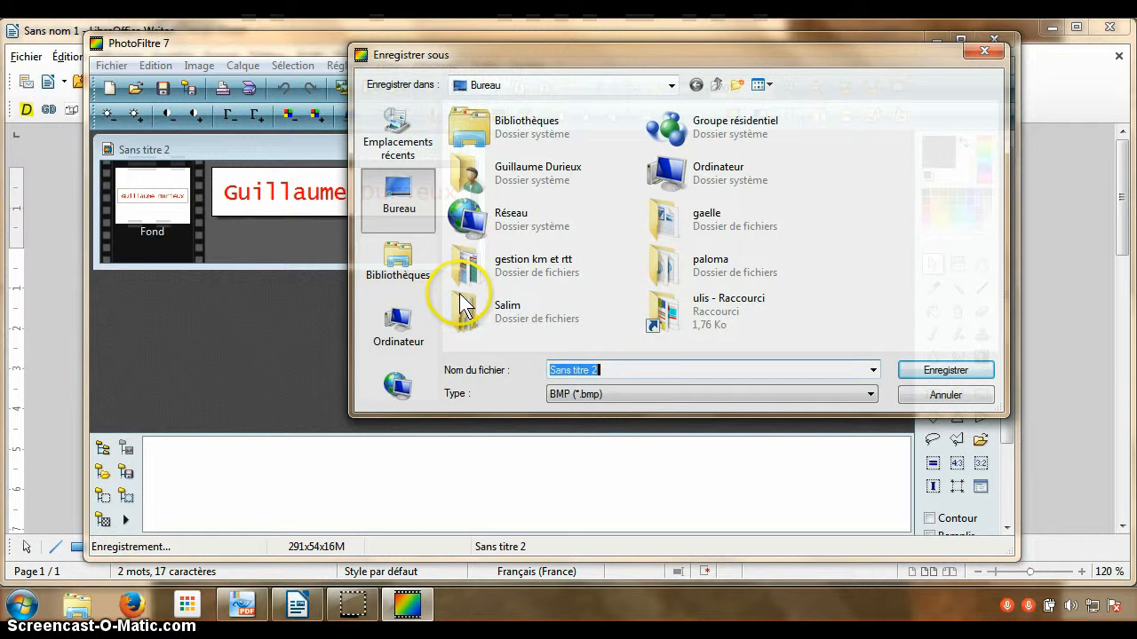
{"action": "left_click", "coordinate": [591, 394]}
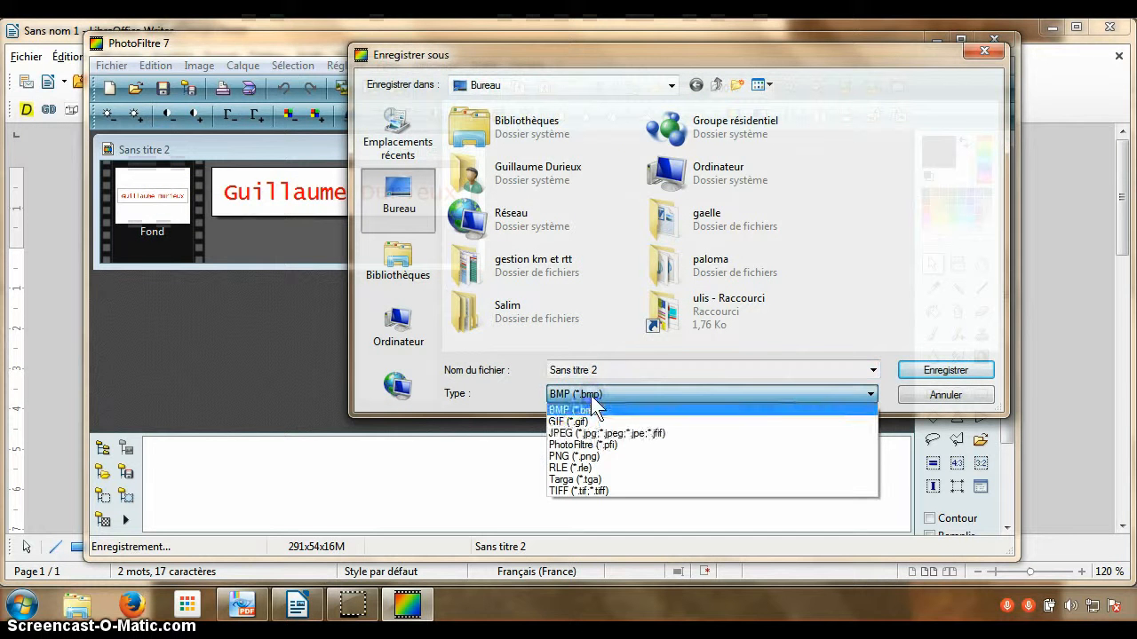
{"action": "left_click", "coordinate": [595, 434]}
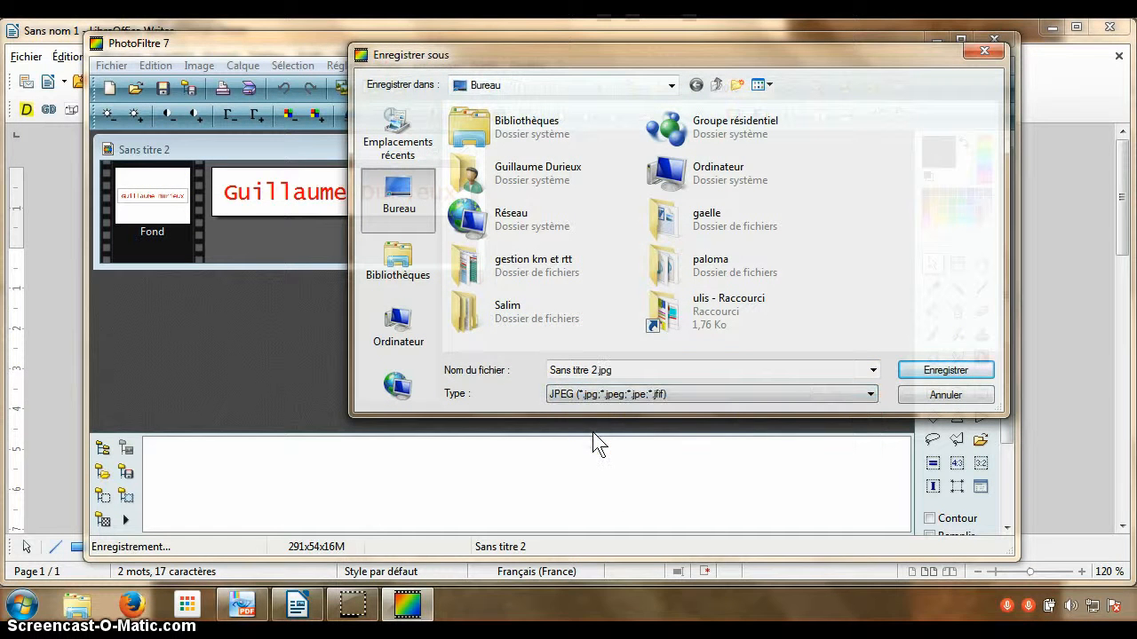
{"action": "left_click", "coordinate": [595, 371]}
{"action": "key", "text": "BackSpace"}
{"action": "key", "text": "BackSpace"}
{"action": "key", "text": "BackSpace"}
{"action": "key", "text": "BackSpace"}
{"action": "key", "text": "BackSpace"}
{"action": "key", "text": "BackSpace"}
{"action": "key", "text": "BackSpace"}
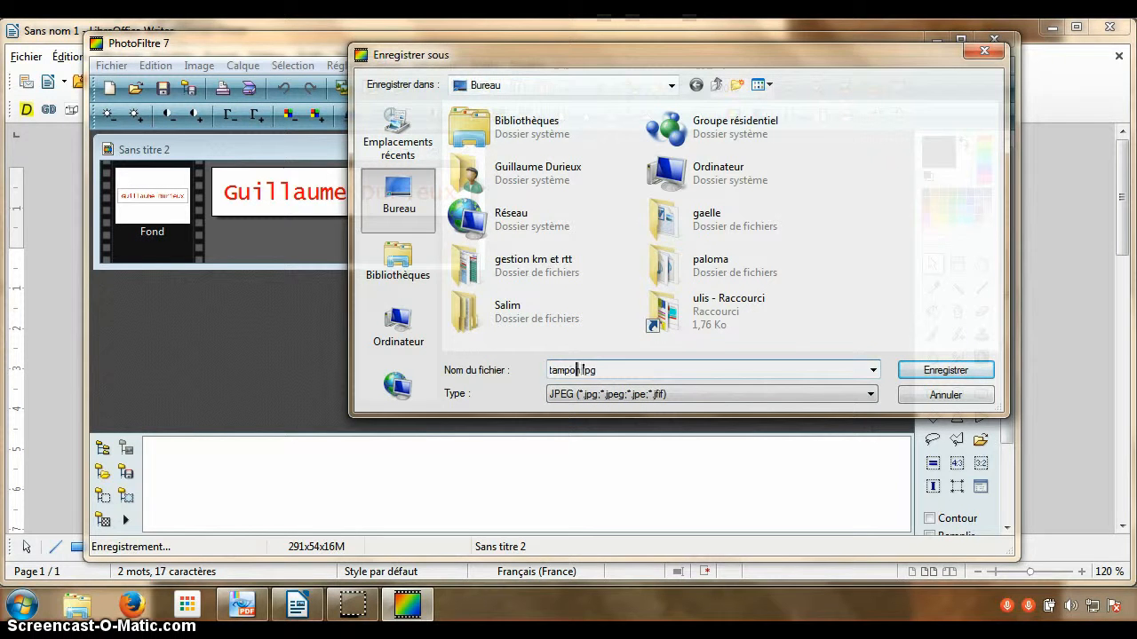
{"action": "type", "text": "tampon_nom prenom"}
{"action": "left_click", "coordinate": [942, 370]}
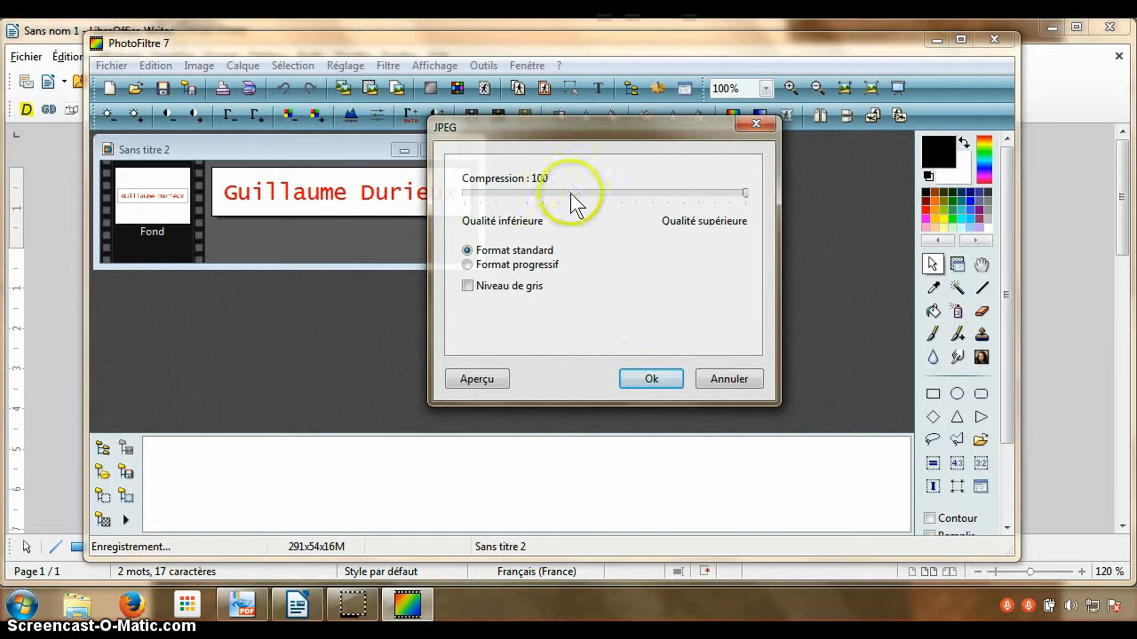
{"action": "left_click", "coordinate": [645, 382]}
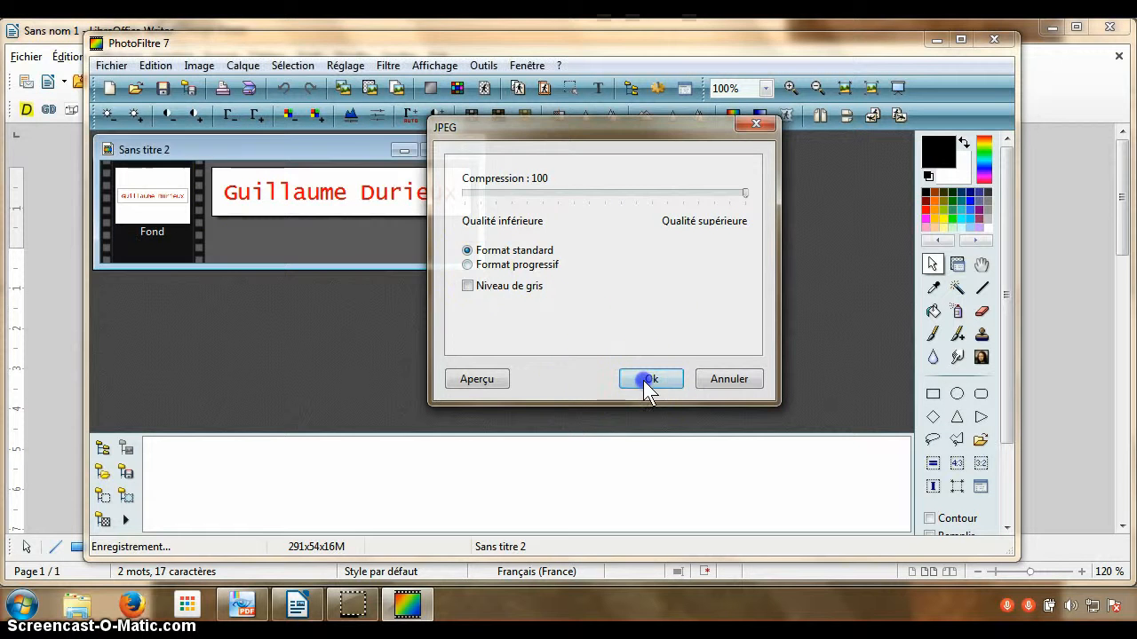
{"action": "left_click", "coordinate": [111, 67]}
{"action": "left_click", "coordinate": [142, 339]}
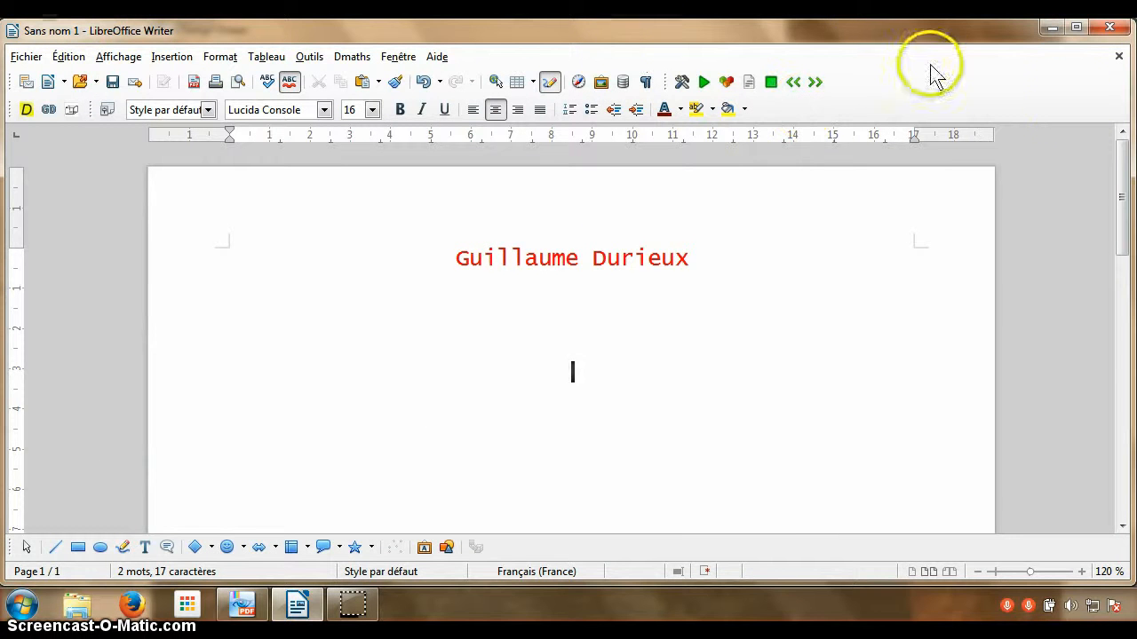
Step: Close the Writer document without saving it
{"action": "left_click", "coordinate": [1109, 31]}
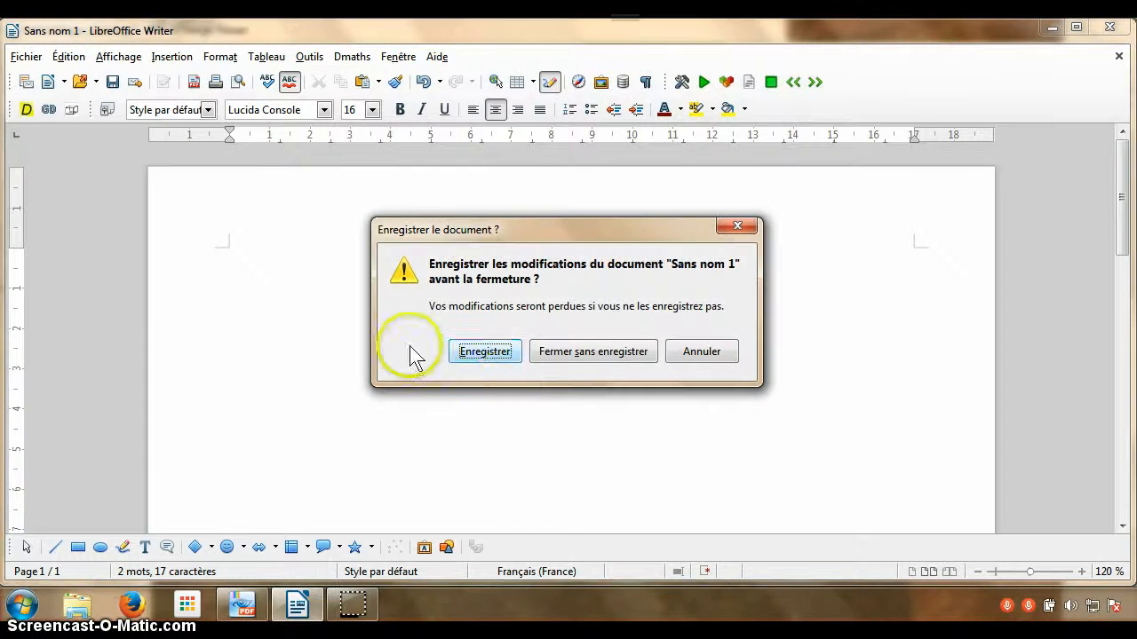
{"action": "left_click", "coordinate": [576, 356]}
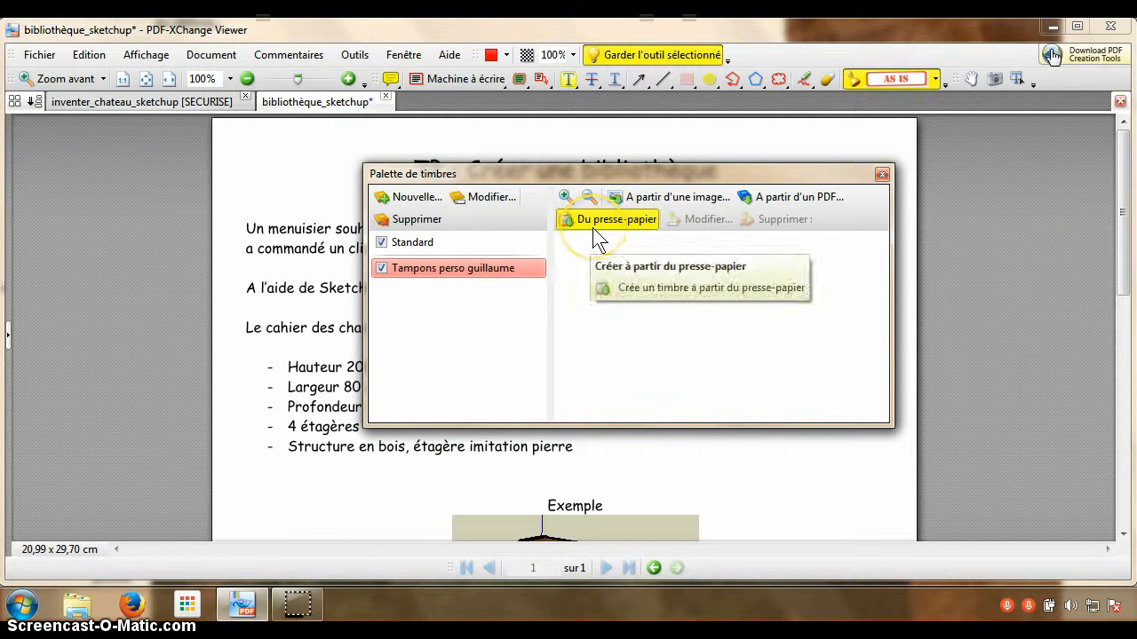
Step: Add stamps from the Bureau image tampon_nom prenom.jpg and from the clipboard (Nouveau timbre)
{"action": "left_click", "coordinate": [660, 195]}
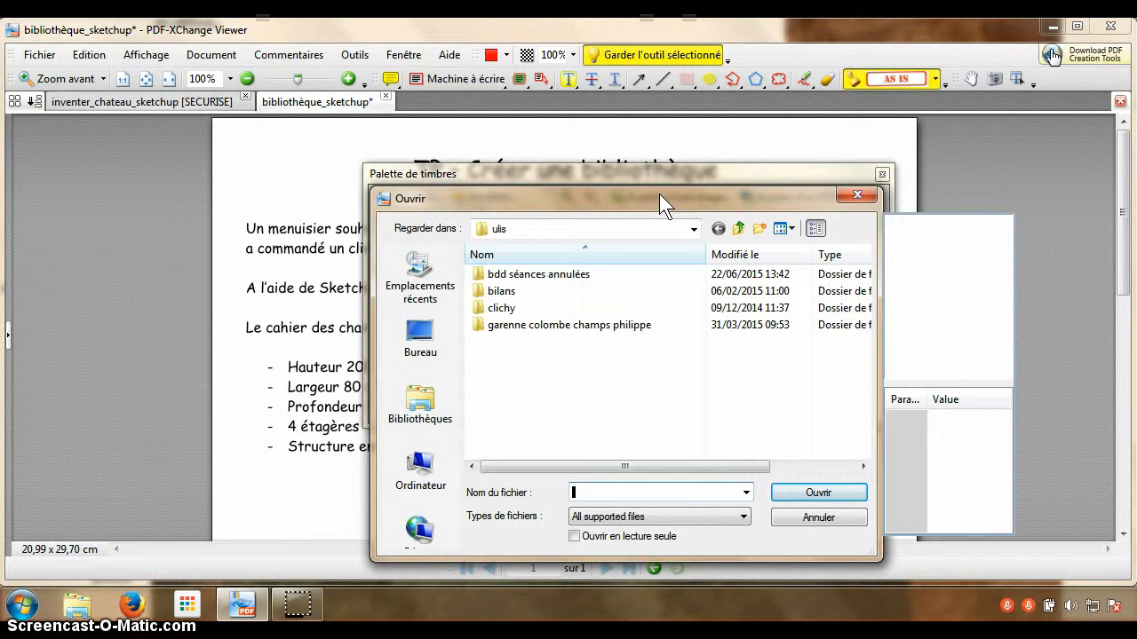
{"action": "left_click", "coordinate": [421, 341]}
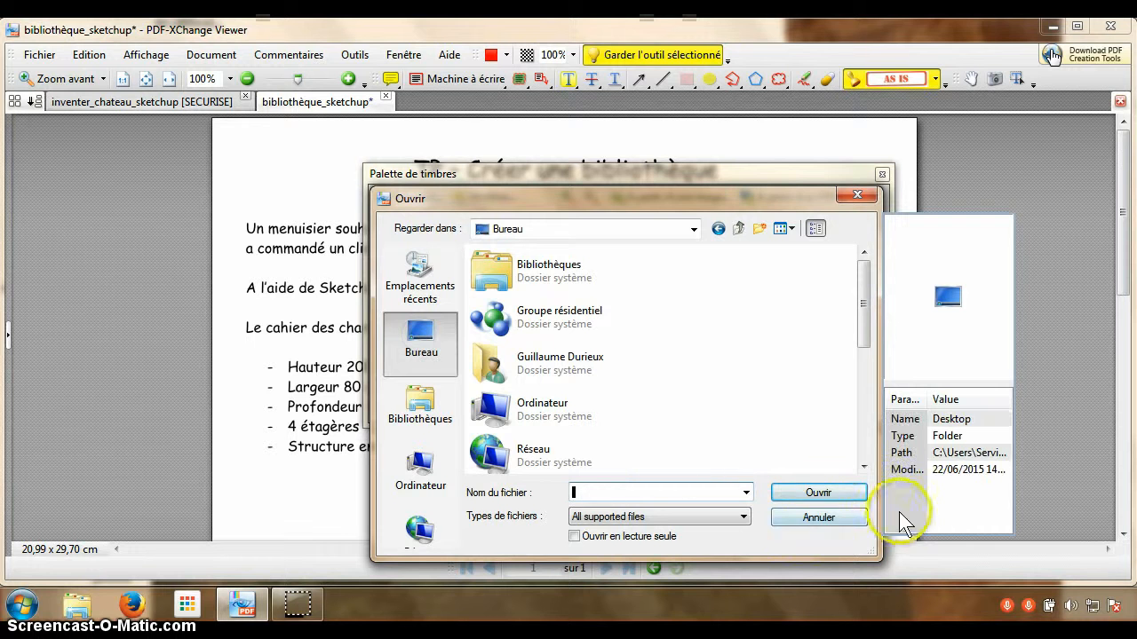
{"action": "left_click_drag", "start_coordinate": [863, 468], "coordinate": [863, 468]}
{"action": "left_click", "coordinate": [639, 413]}
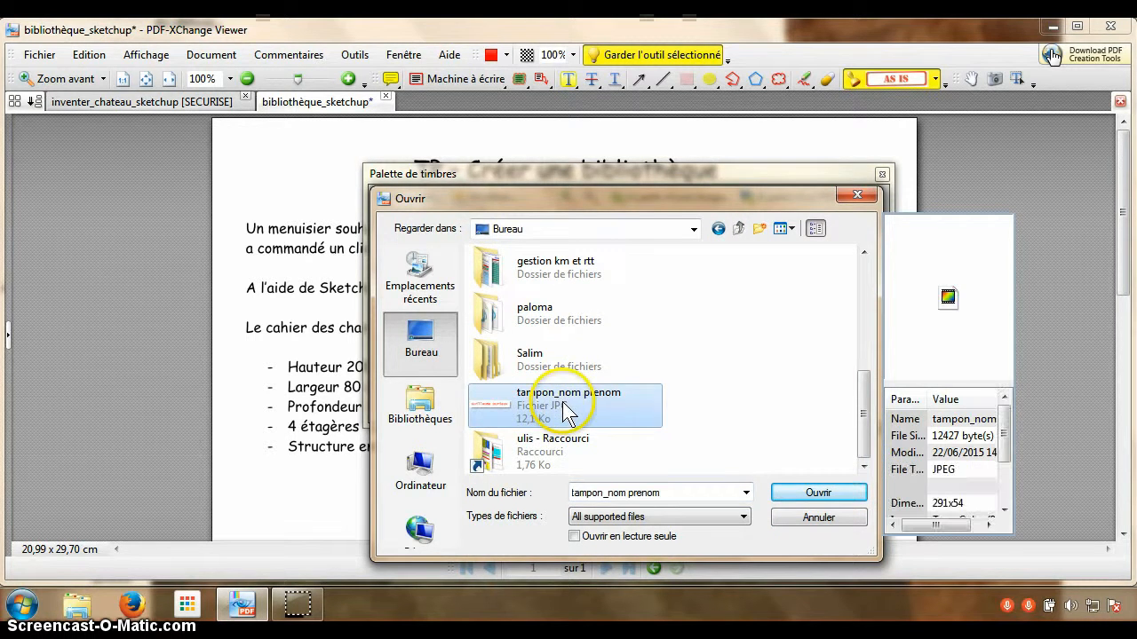
{"action": "left_click", "coordinate": [803, 496]}
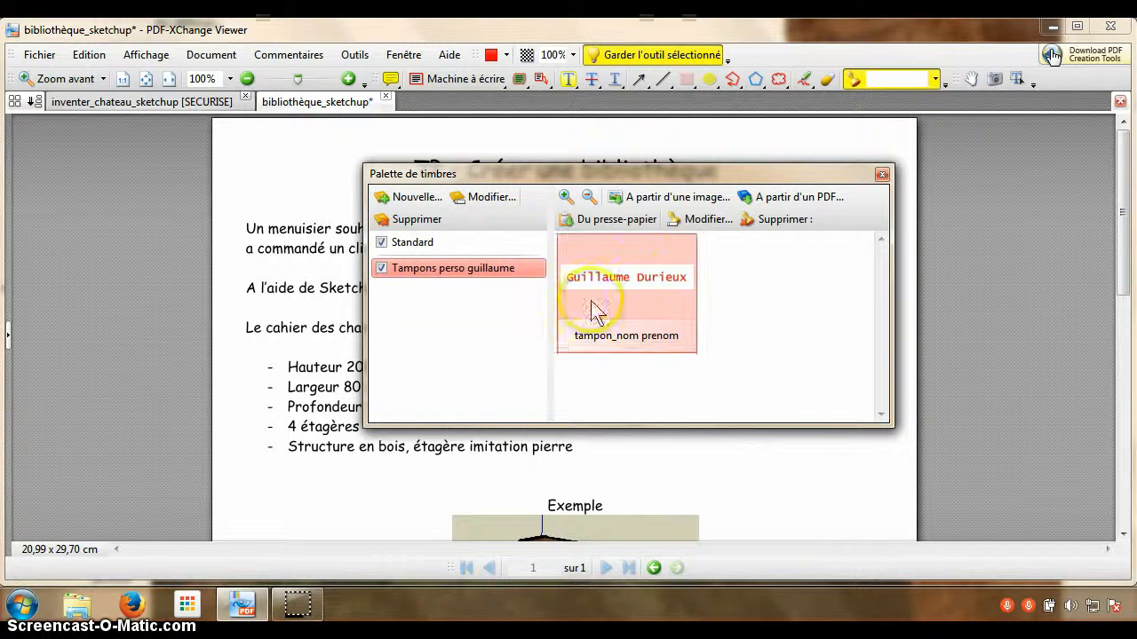
{"action": "left_click", "coordinate": [619, 286]}
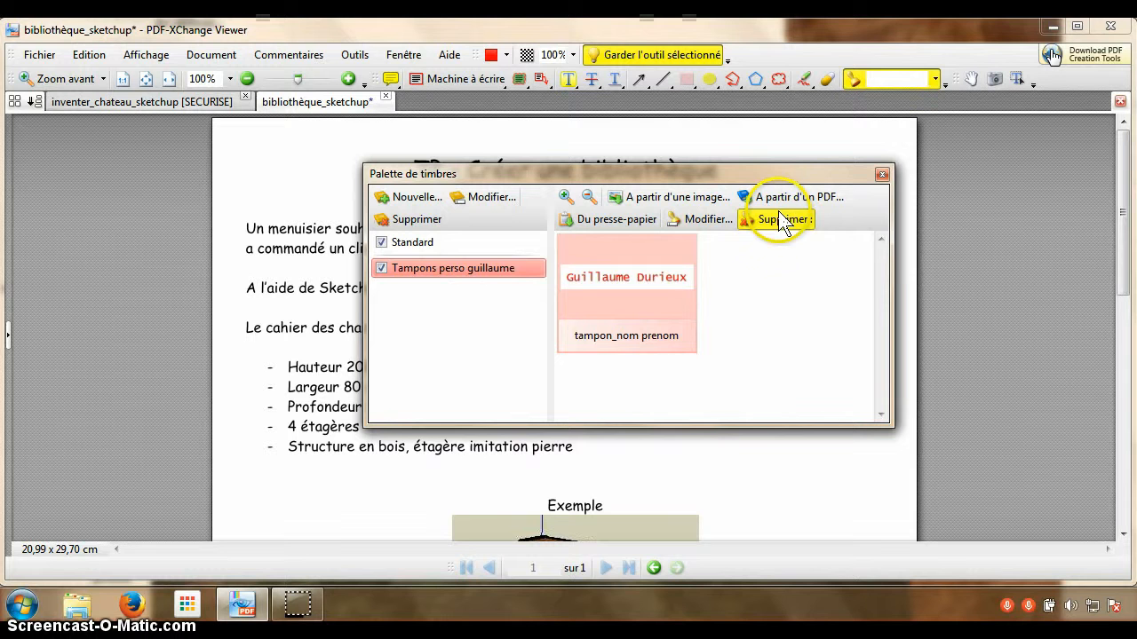
{"action": "left_click", "coordinate": [598, 219]}
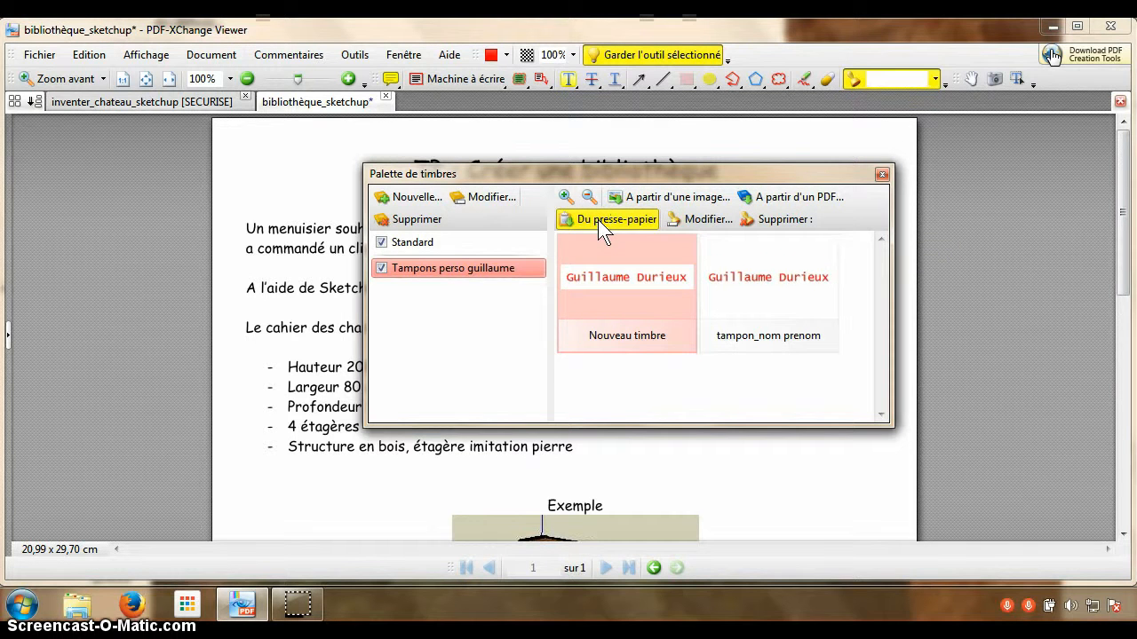
Step: Stamp the red Nouveau timbre name stamp beside 'Le cahier des charges est le suivant :'
{"action": "left_click", "coordinate": [882, 175]}
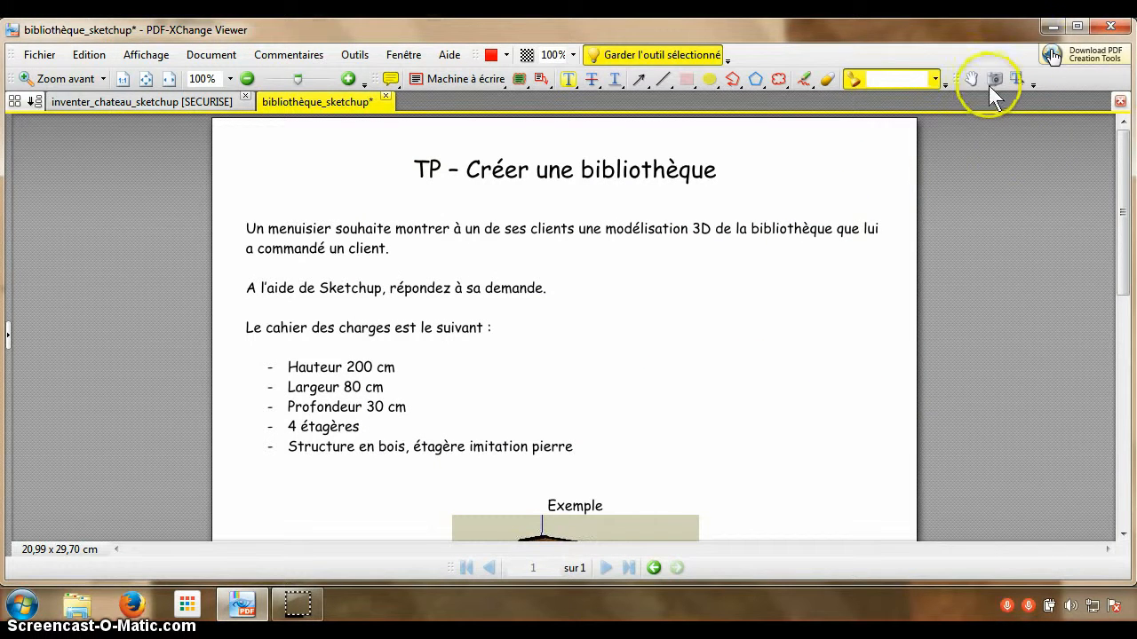
{"action": "left_click", "coordinate": [934, 80]}
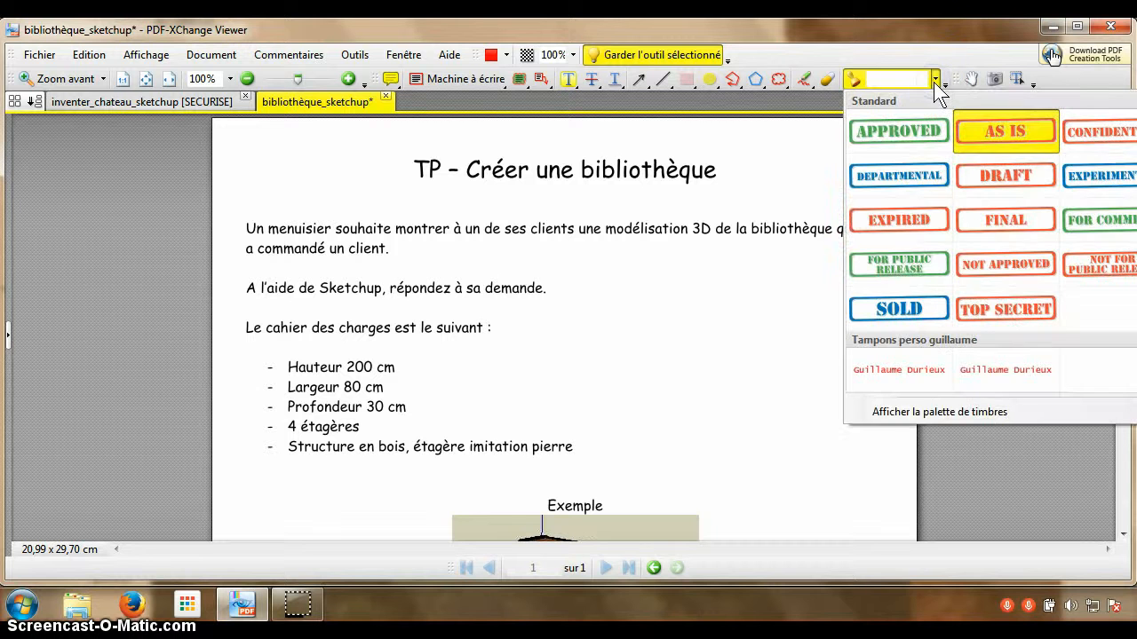
{"action": "left_click", "coordinate": [903, 371]}
{"action": "left_click", "coordinate": [690, 326]}
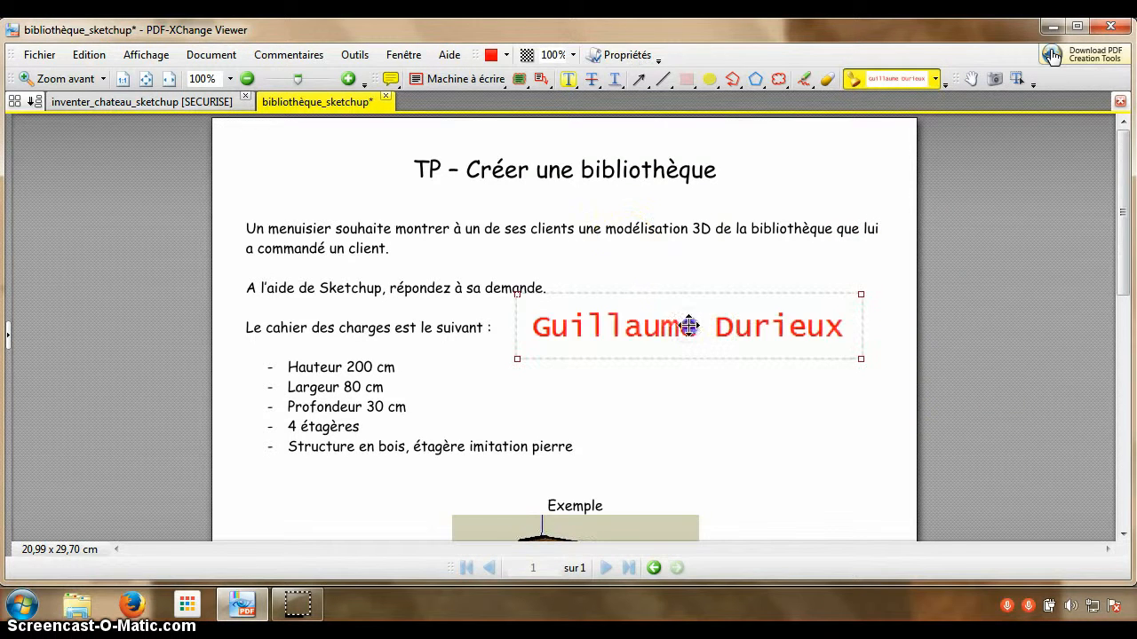